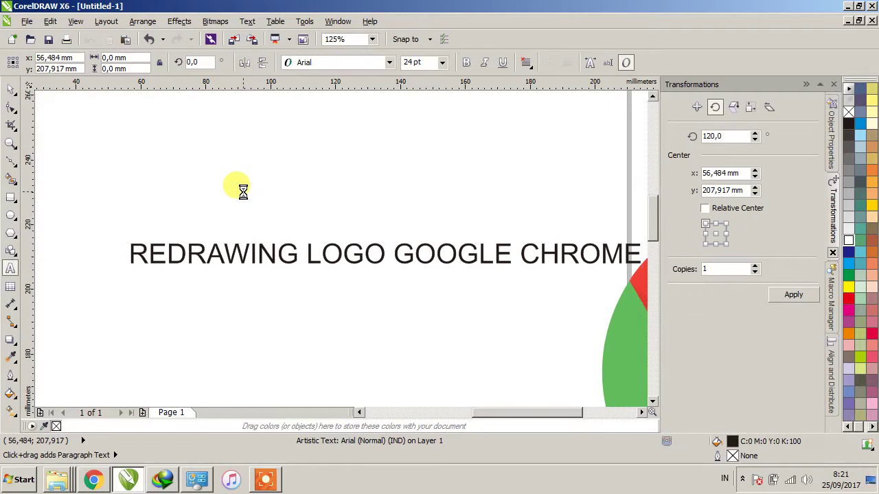
# - Delete the "REDRAWING LOGO GOOGLE CHROME" title text from the page
pyautogui.press('Delete')
pyautogui.press('F3')
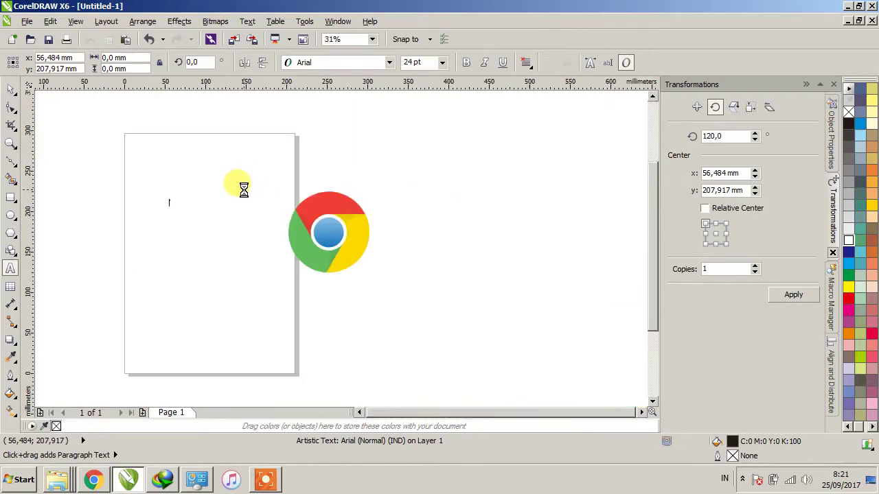
pyautogui.click(11, 91)
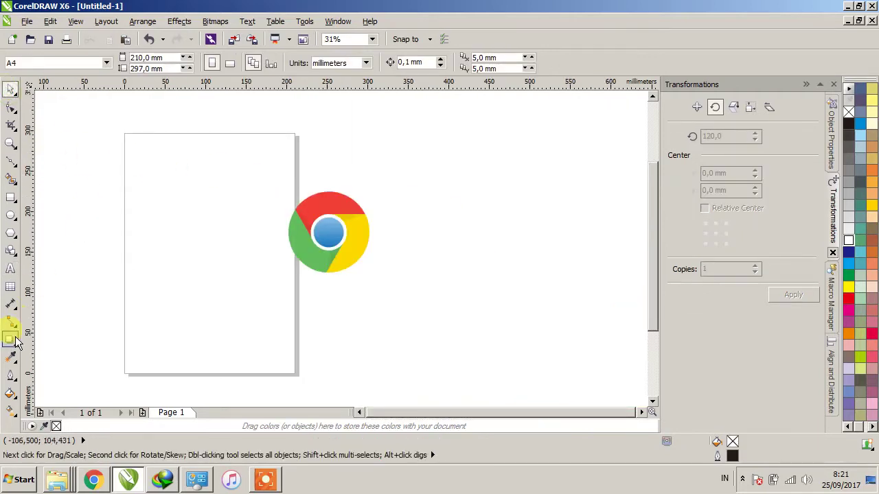
# - Create a page-sized background rectangle, fill it with 10% black and lock it in place
pyautogui.doubleClick(11, 197)
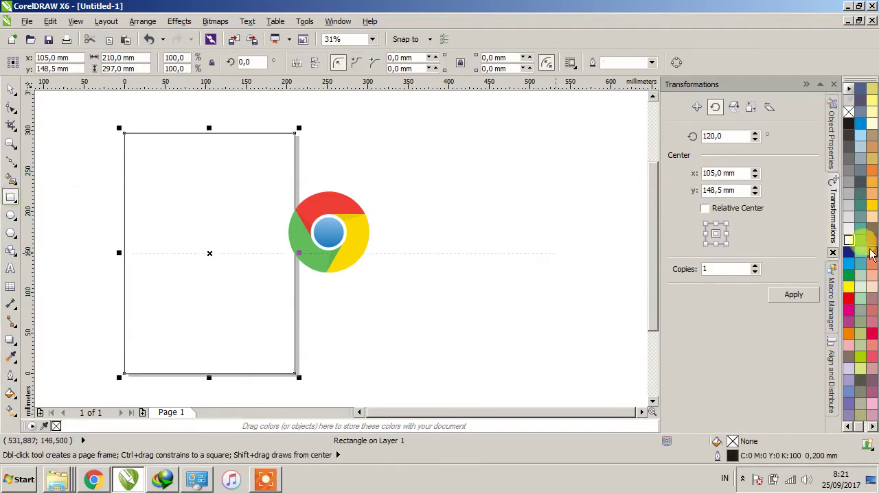
pyautogui.click(849, 230)
pyautogui.scroll(-2, 277, 185)
pyautogui.scroll(2, 220, 172)
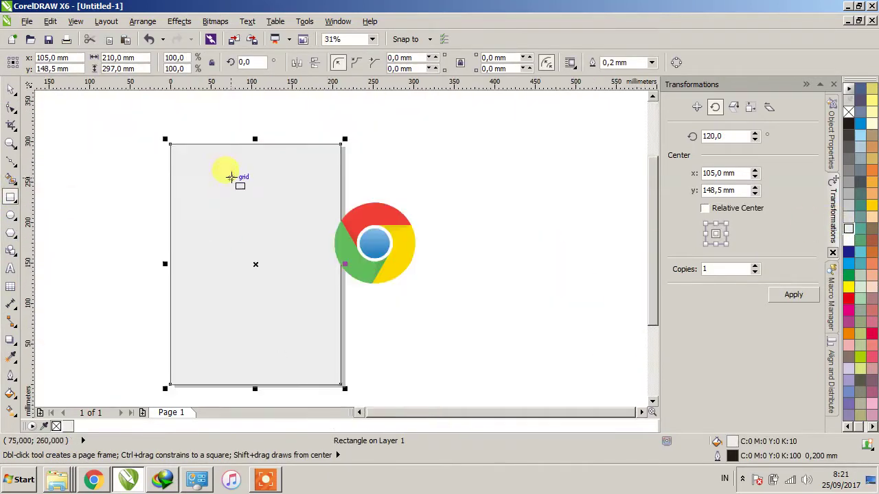
pyautogui.rightClick(235, 173)
pyautogui.click(282, 169)
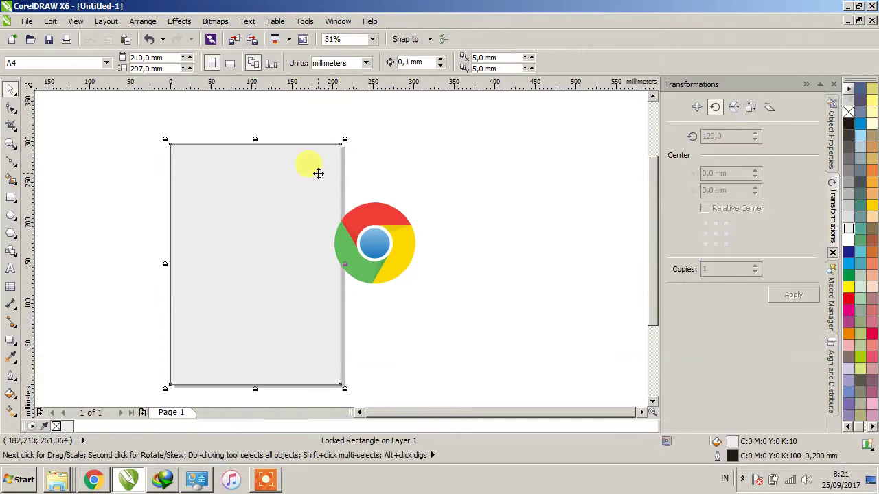
pyautogui.press('Escape')
pyautogui.scroll(-2, 322, 232)
pyautogui.scroll(4, 278, 227)
pyautogui.scroll(-2, 296, 223)
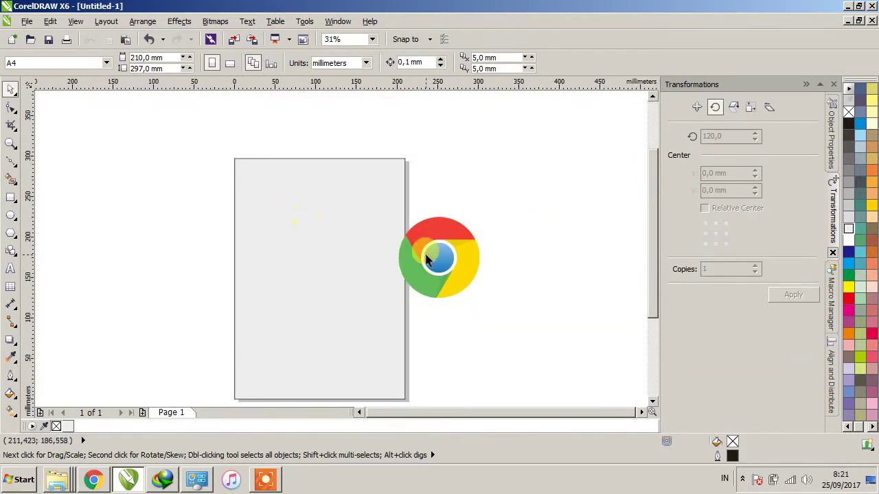
# - Draw a circle about 101.6 mm in diameter on the page beside the sample logo
pyautogui.click(420, 247)
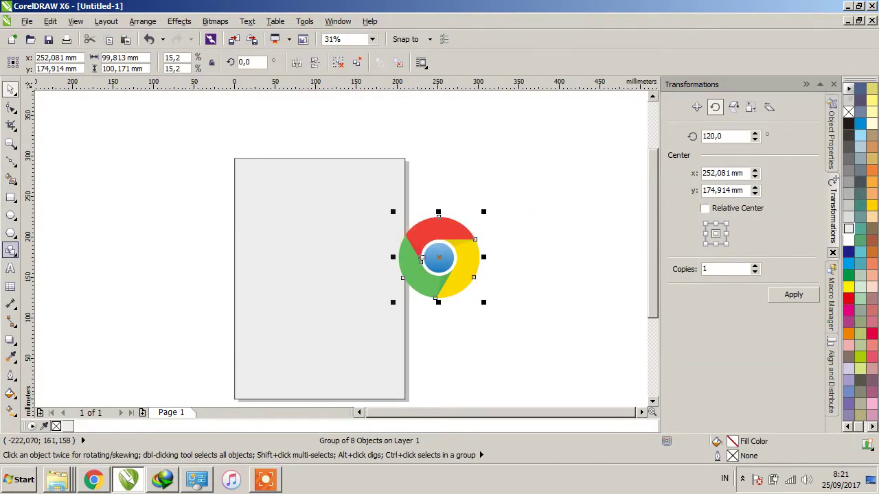
pyautogui.click(10, 268)
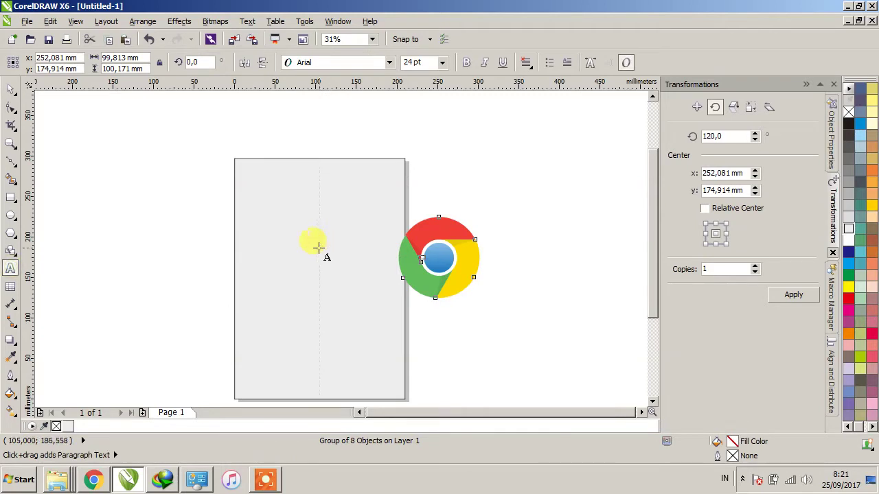
pyautogui.click(10, 215)
pyautogui.scroll(2, 264, 235)
pyautogui.moveTo(256, 215); pyautogui.dragTo(406, 355)
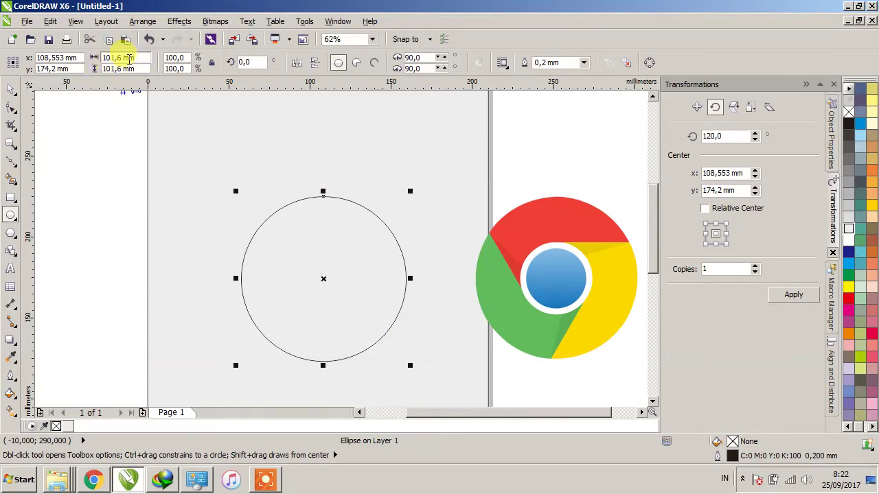
pyautogui.click(11, 88)
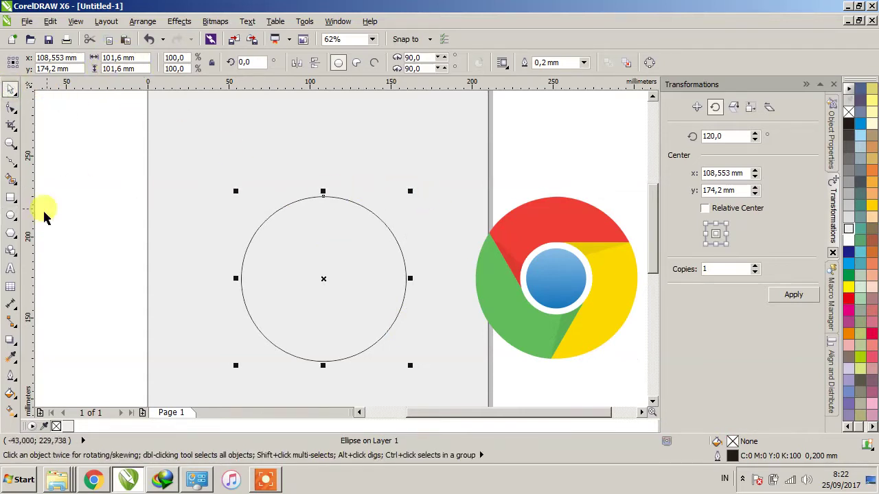
# - Write the note "BULAT SEMPURNA" with "CTRL" on a second line inside the circle and delete it again
pyautogui.click(10, 268)
pyautogui.scroll(2, 328, 256)
pyautogui.click(219, 268)
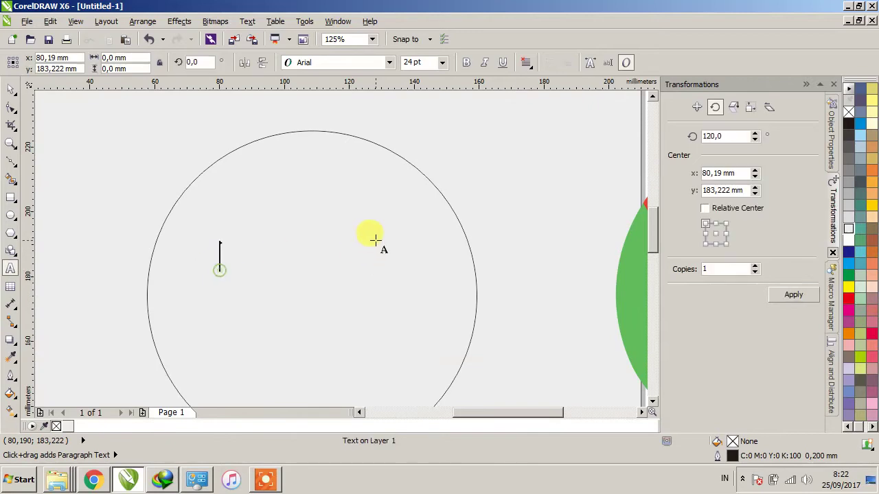
pyautogui.write('BULAT SE')
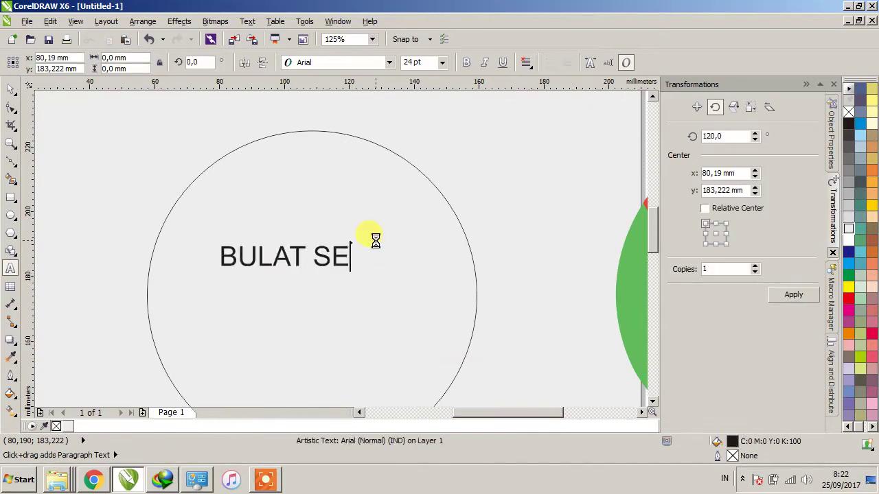
pyautogui.write('MPURNA')
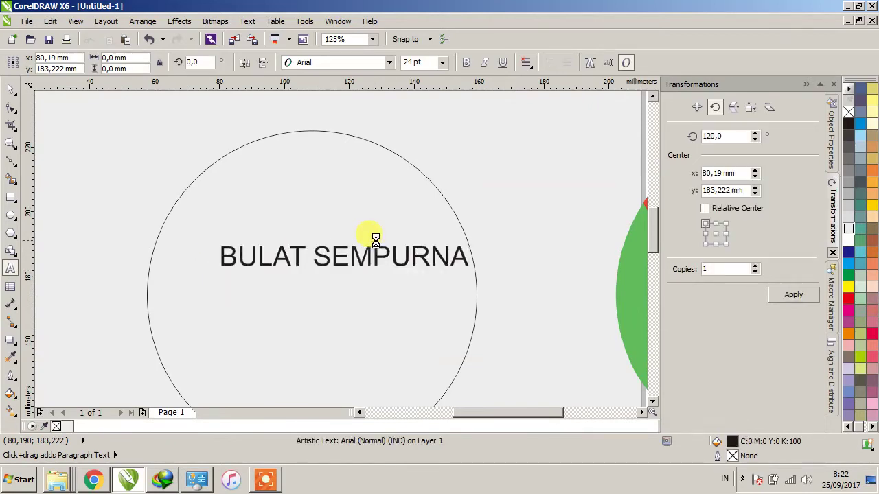
pyautogui.press('Return')
pyautogui.write('CTRL')
pyautogui.hotkey('ctrl', 'a')
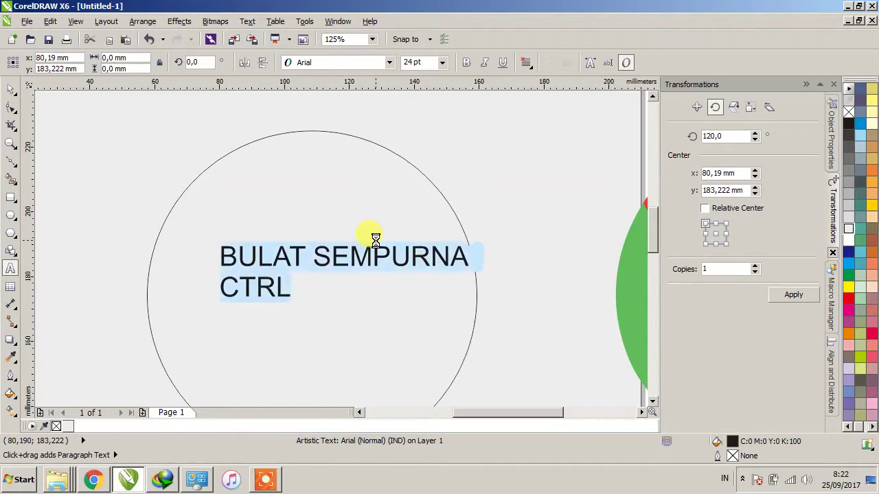
pyautogui.press('Delete')
pyautogui.click(10, 89)
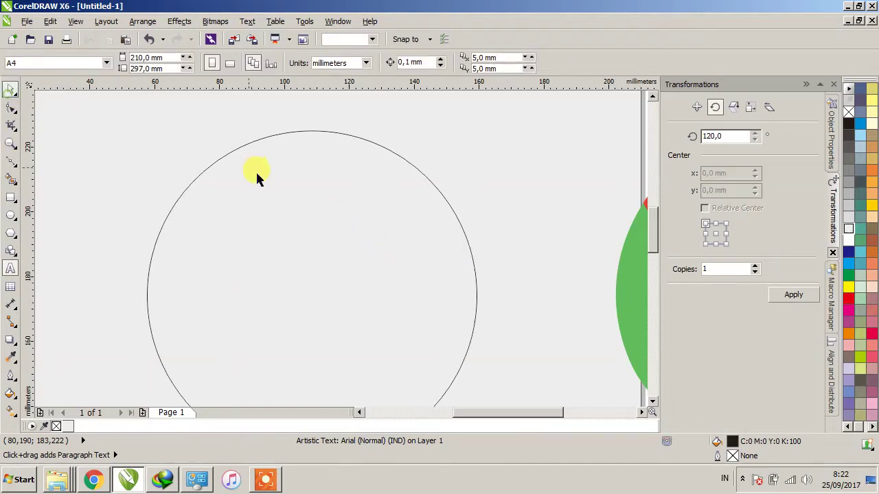
# - Make a concentric copy of the large circle, scaled down to about 47.7 mm in diameter
pyautogui.scroll(-2, 257, 177)
pyautogui.click(277, 187)
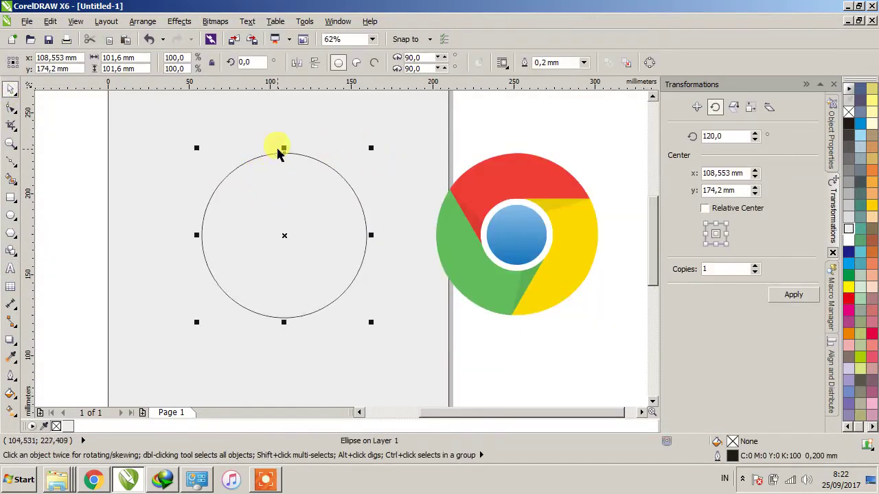
pyautogui.moveTo(369, 149); pyautogui.dragTo(327, 191)
pyautogui.scroll(1, 245, 202)
pyautogui.scroll(-1, 316, 180)
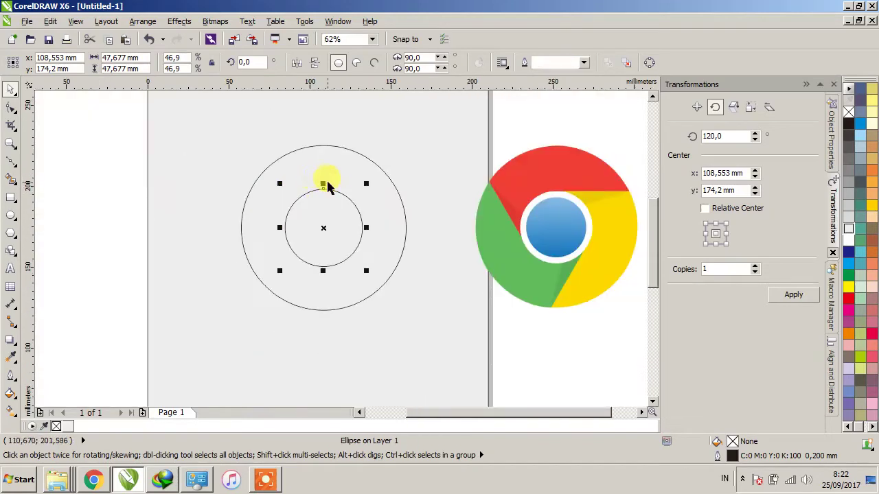
# - Make another concentric copy inside the smaller circle, scaled down to about 41.6 mm in diameter
pyautogui.scroll(1, 358, 180)
pyautogui.scroll(1, 371, 211)
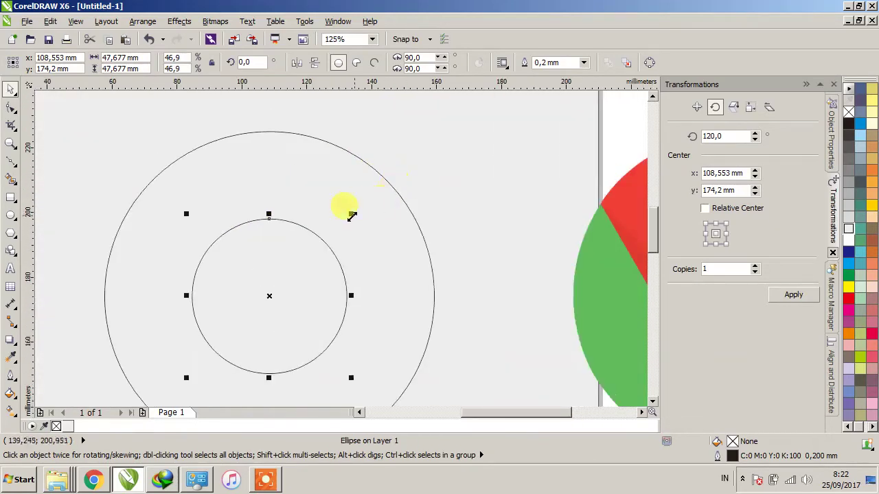
pyautogui.scroll(1, 348, 215)
pyautogui.moveTo(349, 212); pyautogui.dragTo(342, 238)
pyautogui.scroll(3, 344, 240)
pyautogui.scroll(-4, 284, 233)
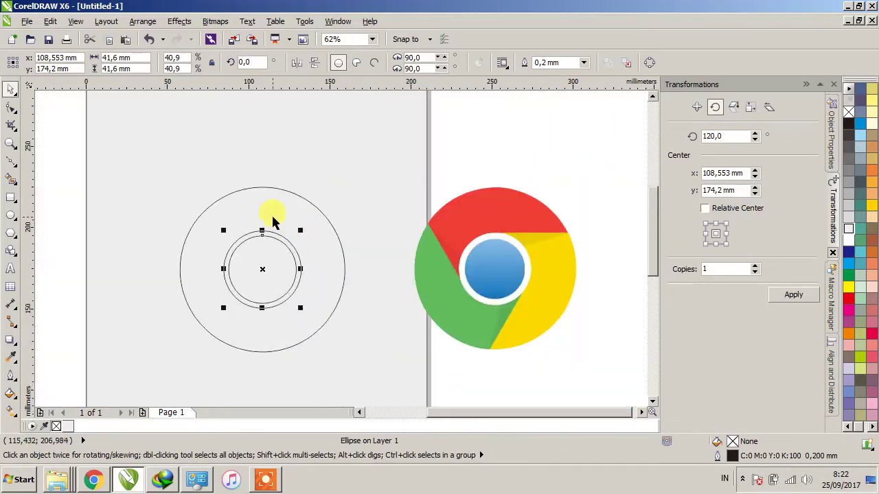
# - Write the note "BUAT PALET WARNA DARI CONTOH LOGO" below the circles and delete it again
pyautogui.click(10, 268)
pyautogui.scroll(-1, 256, 327)
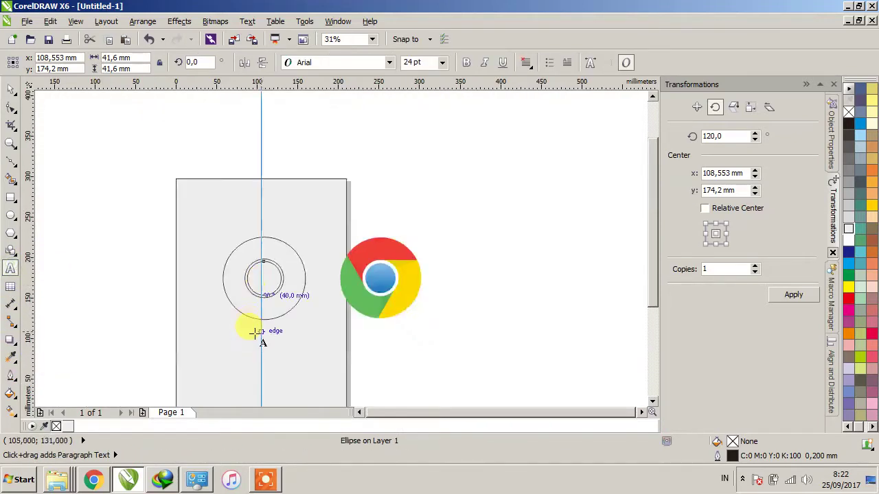
pyautogui.scroll(1, 255, 327)
pyautogui.click(222, 382)
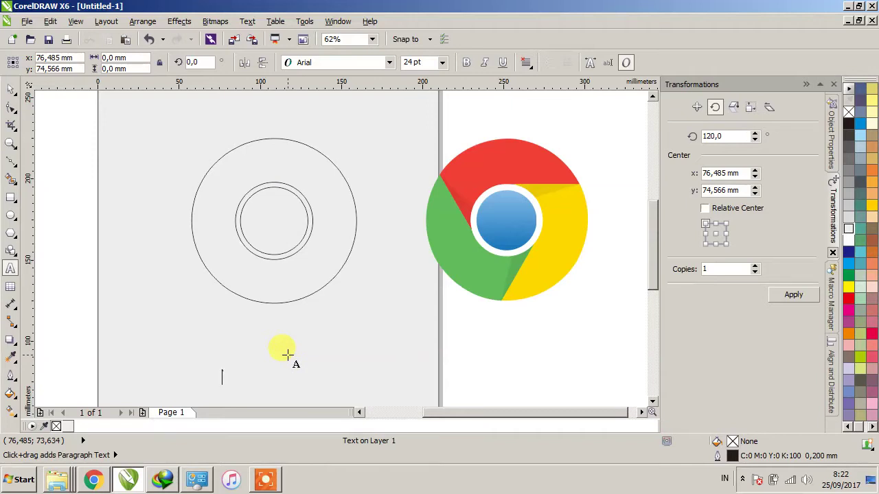
pyautogui.write('BUAT PALET WARNA DARI CONTOH LOGO')
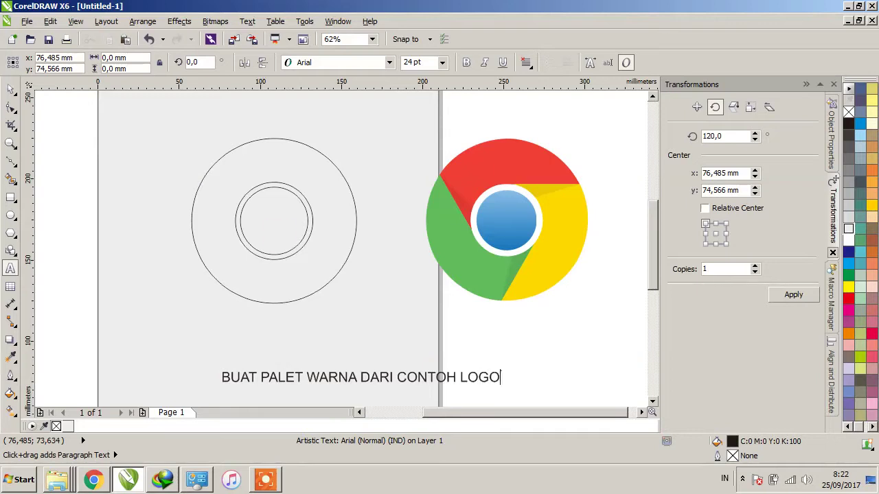
pyautogui.hotkey('ctrl', 'space')
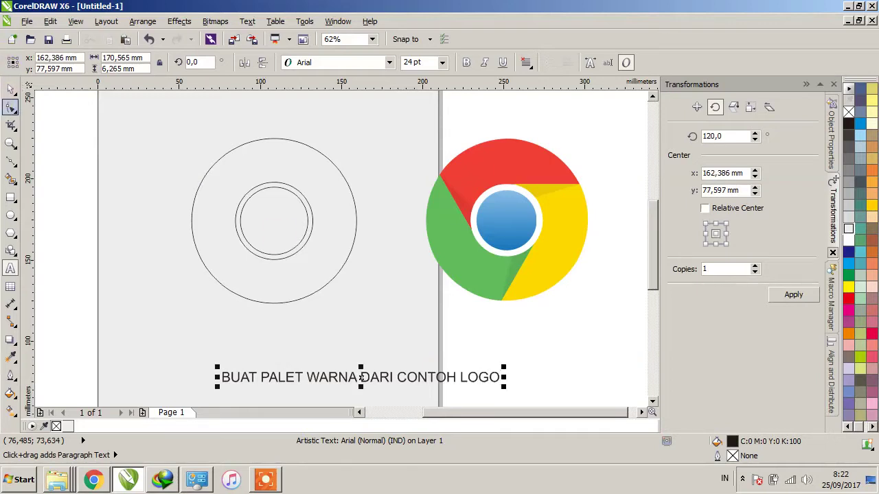
pyautogui.press('Delete')
# - Sample the blue, green, yellow and red main colors of the sample logo into the document palette
pyautogui.scroll(-1, 281, 276)
pyautogui.scroll(1, 284, 268)
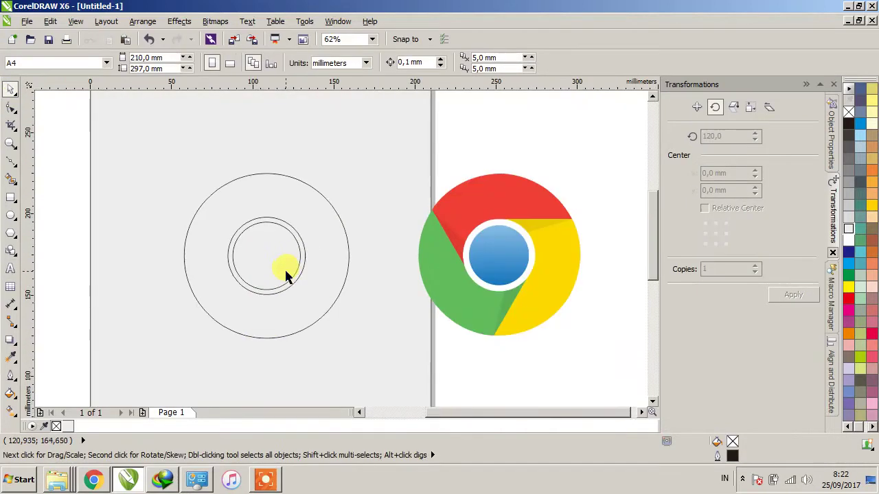
pyautogui.click(278, 261)
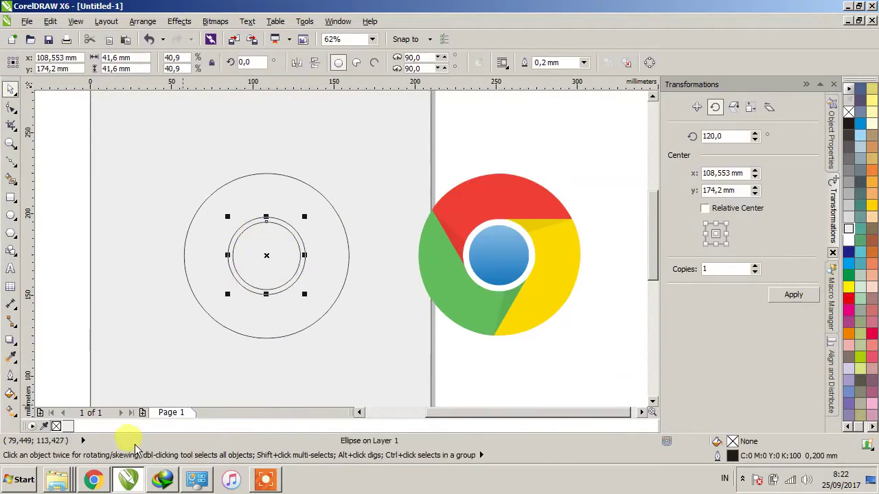
pyautogui.click(44, 427)
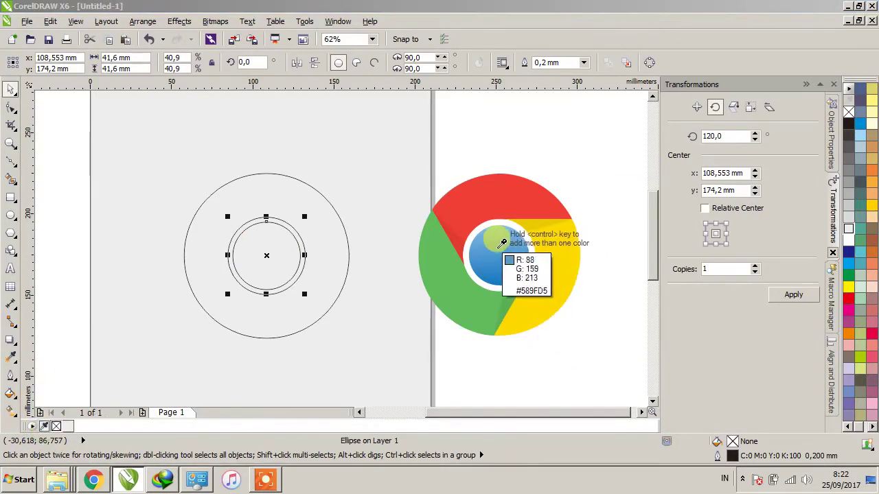
pyautogui.click(506, 246)
pyautogui.click(43, 426)
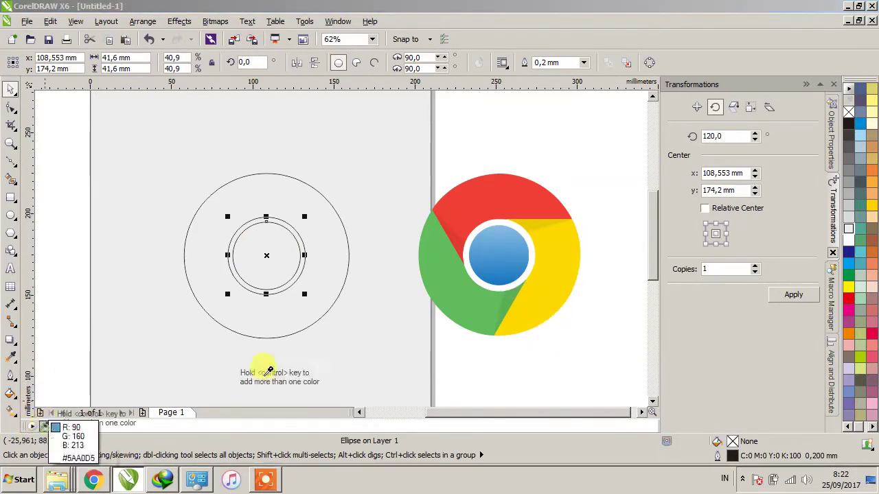
pyautogui.click(435, 292)
pyautogui.click(43, 427)
pyautogui.click(534, 288)
pyautogui.click(43, 427)
pyautogui.click(497, 199)
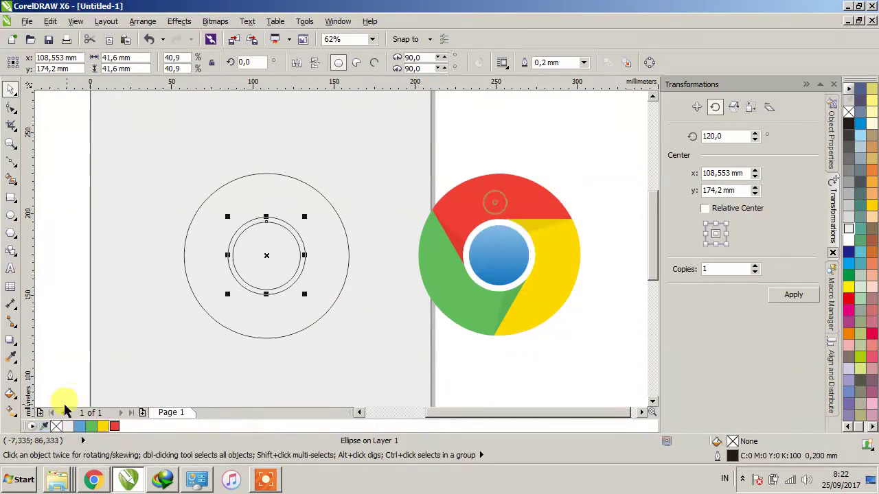
# - Sample the darker red, yellow and green shadow colors of the sample logo into the document palette
pyautogui.click(44, 426)
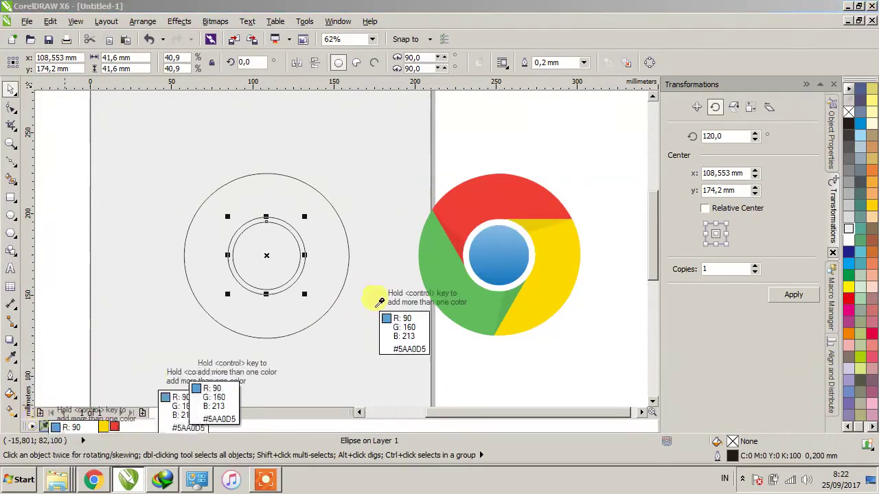
pyautogui.click(459, 238)
pyautogui.click(43, 426)
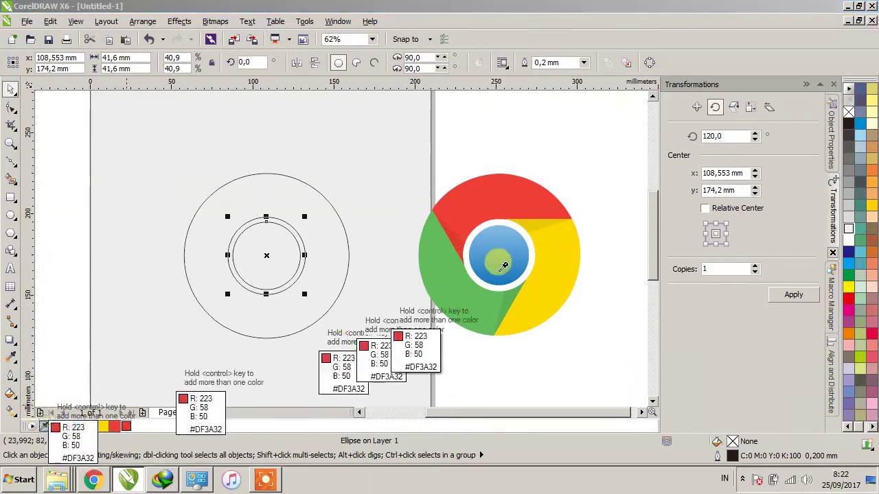
pyautogui.click(543, 234)
pyautogui.click(43, 426)
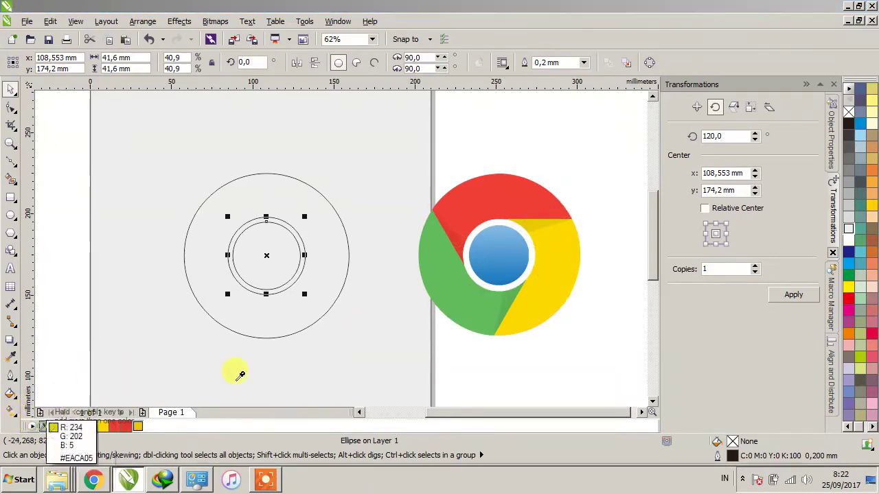
pyautogui.click(514, 293)
pyautogui.click(336, 131)
pyautogui.click(276, 249)
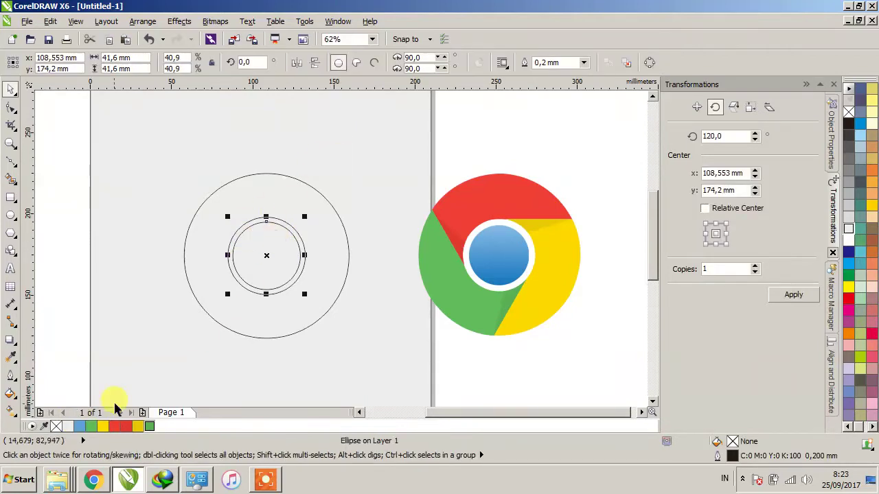
# - Fill the innermost circle with the sampled blue, leaving the document's default object properties as they are
pyautogui.press('Escape')
pyautogui.moveTo(81, 427); pyautogui.dragTo(251, 268)
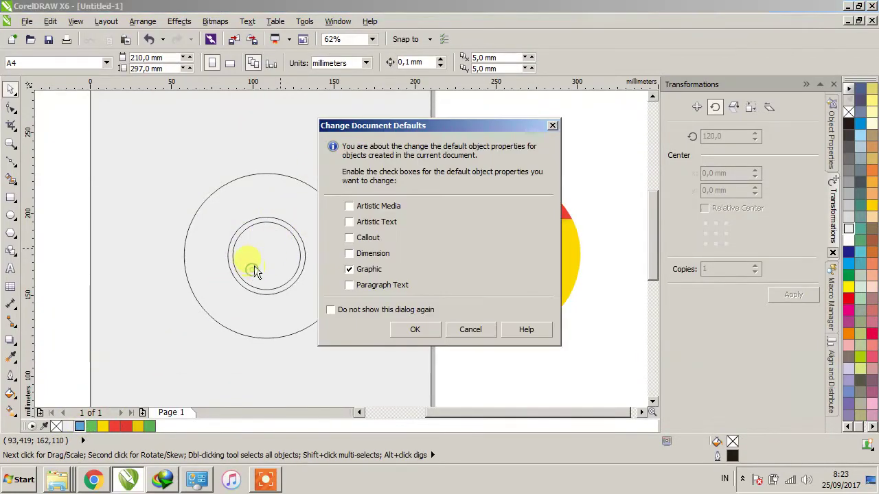
pyautogui.click(457, 328)
pyautogui.click(285, 282)
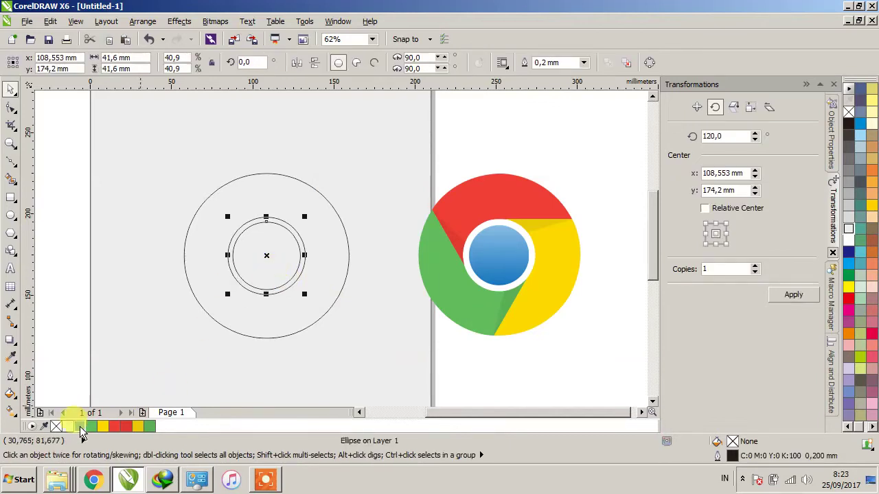
pyautogui.click(79, 427)
pyautogui.click(245, 353)
# - Fill the middle circle around the blue one with white
pyautogui.scroll(2, 292, 235)
pyautogui.click(293, 235)
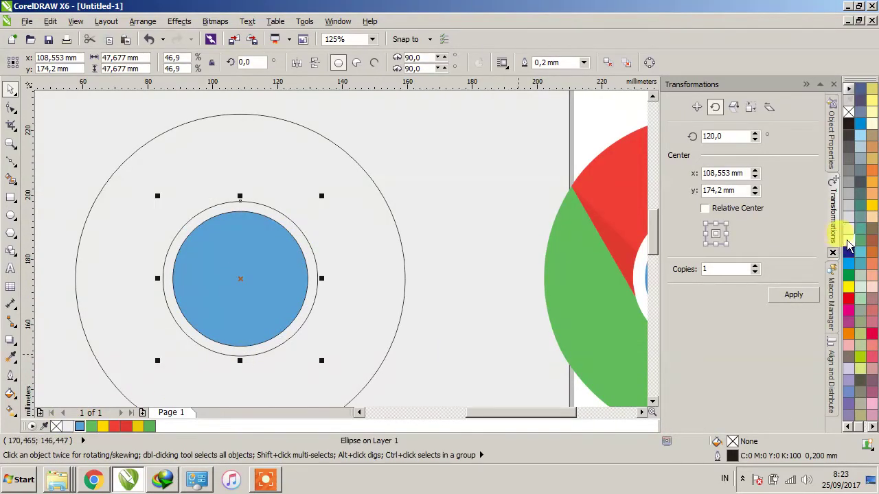
pyautogui.scroll(-4, 262, 174)
pyautogui.click(290, 147)
pyautogui.scroll(2, 282, 151)
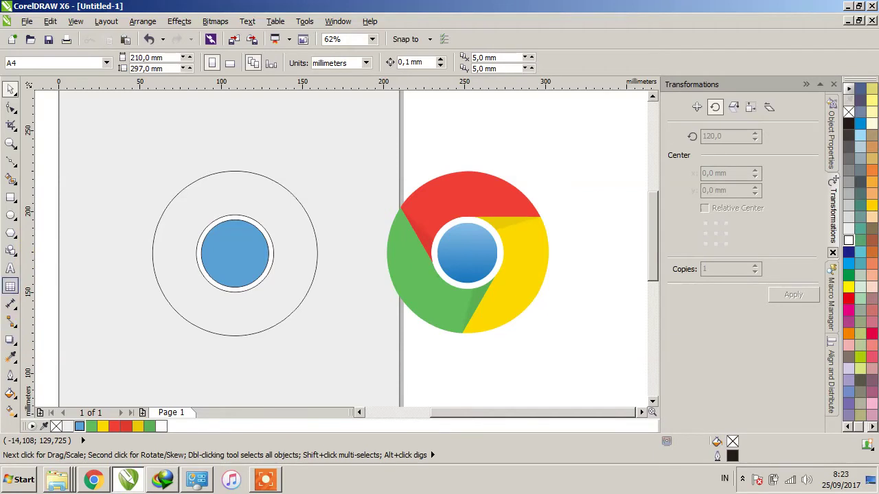
# - Write a note starting "TRIM LINGKARAN KEDUA PADA" below the circles and delete it again
pyautogui.click(11, 268)
pyautogui.click(196, 391)
pyautogui.write('TR')
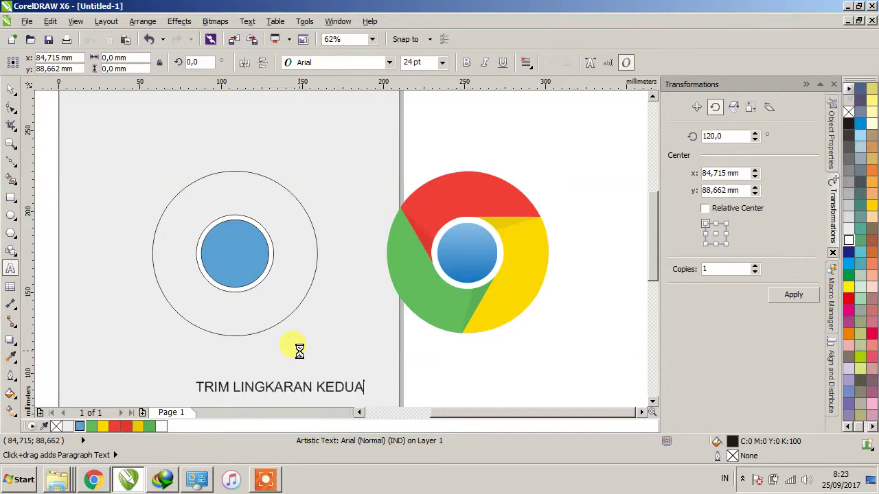
pyautogui.write('IM LINGKARAN KEDUA')
pyautogui.press('Return')
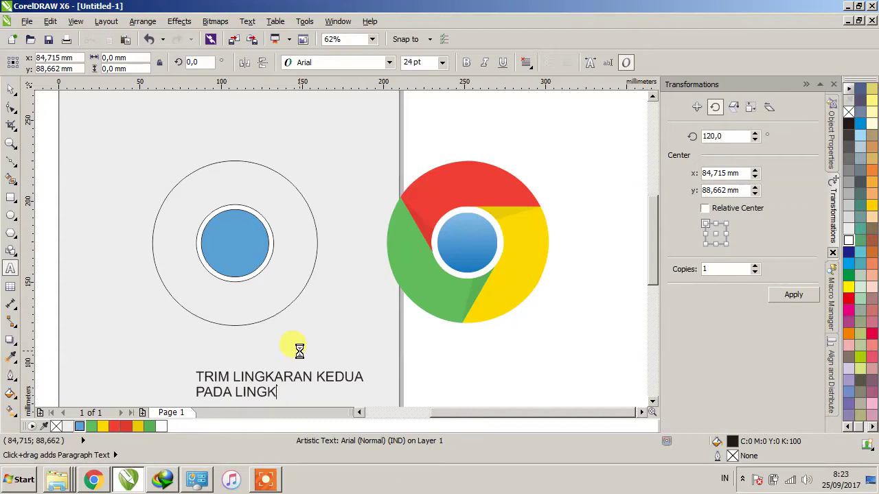
pyautogui.hotkey('ctrl', 'a')
pyautogui.press('Delete')
pyautogui.hotkey('ctrl', 'space')
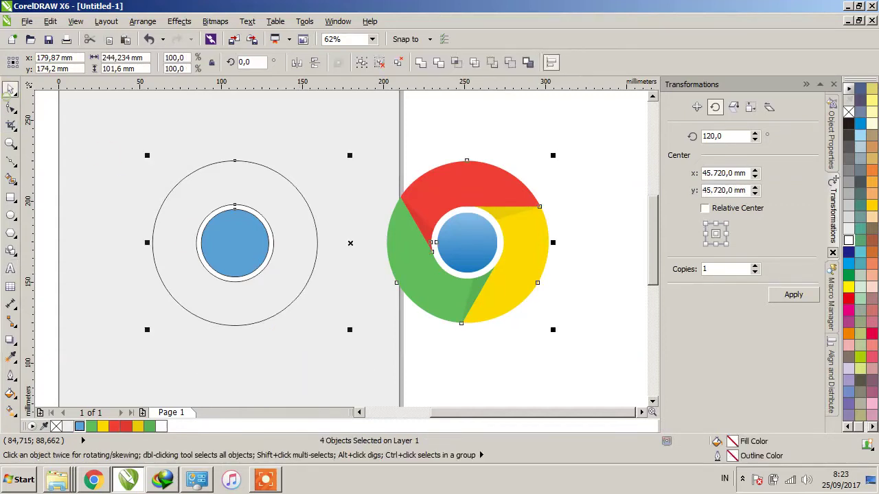
pyautogui.click(213, 115)
# - Trim the outer circle with the white middle circle as the cutting shape
pyautogui.scroll(1, 247, 206)
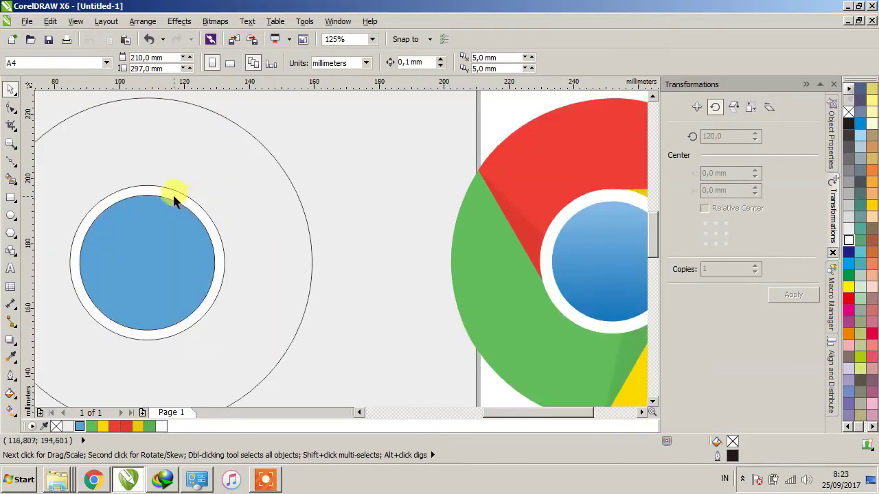
pyautogui.scroll(2, 172, 197)
pyautogui.click(172, 195)
pyautogui.scroll(-3, 177, 199)
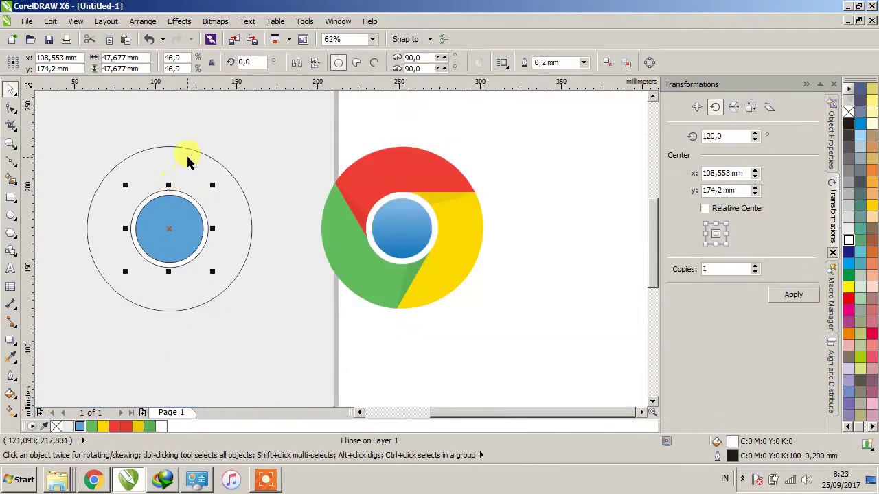
pyautogui.keyDown('shift'); pyautogui.click(187, 160); pyautogui.keyUp('shift')
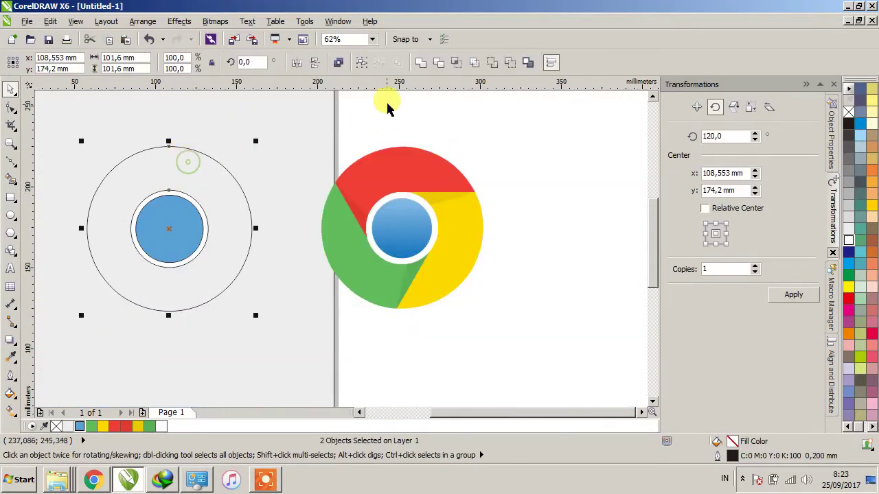
pyautogui.click(439, 63)
pyautogui.click(216, 112)
# - Draw a narrow right triangle about 9.7 mm wide and 30.5 mm high below the circles using the basic shapes
pyautogui.scroll(-1, 198, 137)
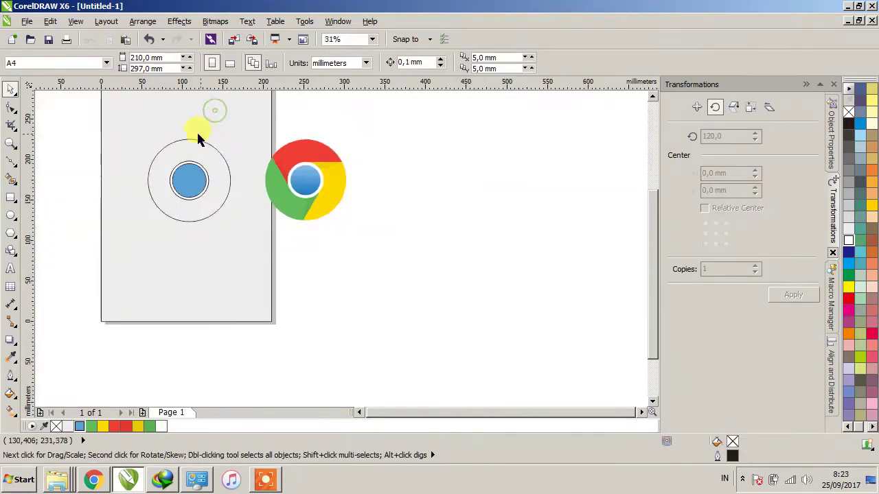
pyautogui.scroll(1, 202, 139)
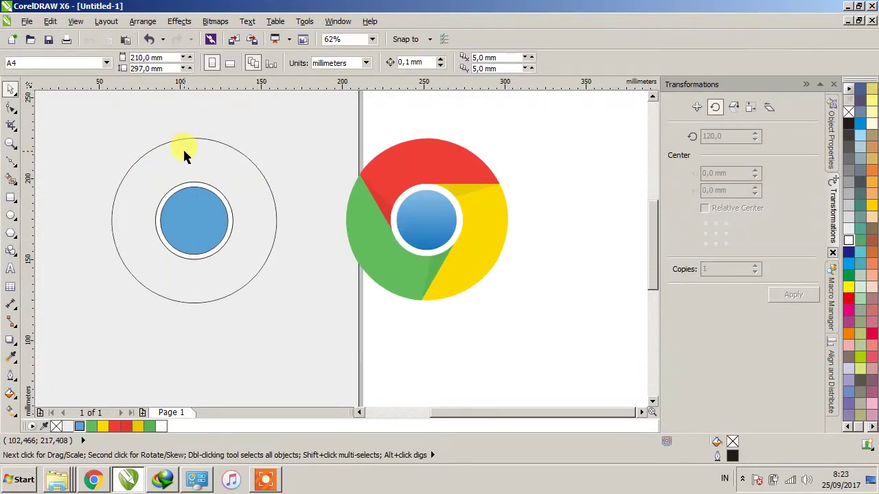
pyautogui.click(11, 250)
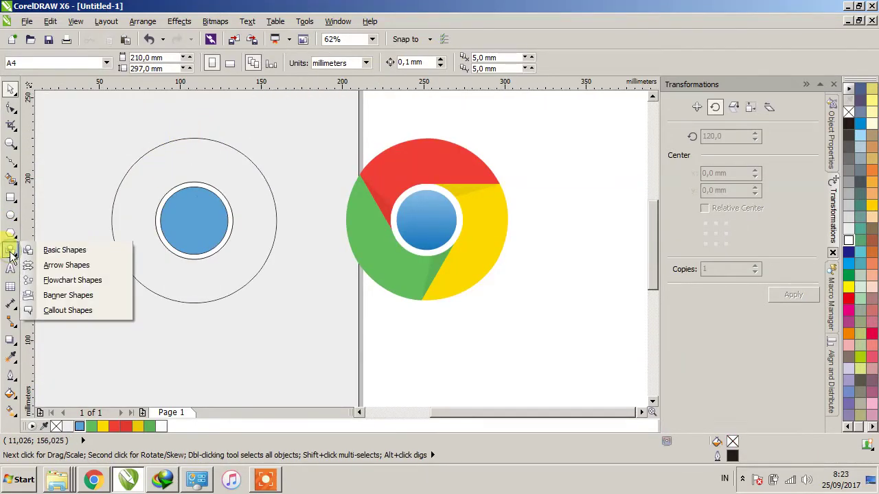
pyautogui.click(85, 251)
pyautogui.click(338, 62)
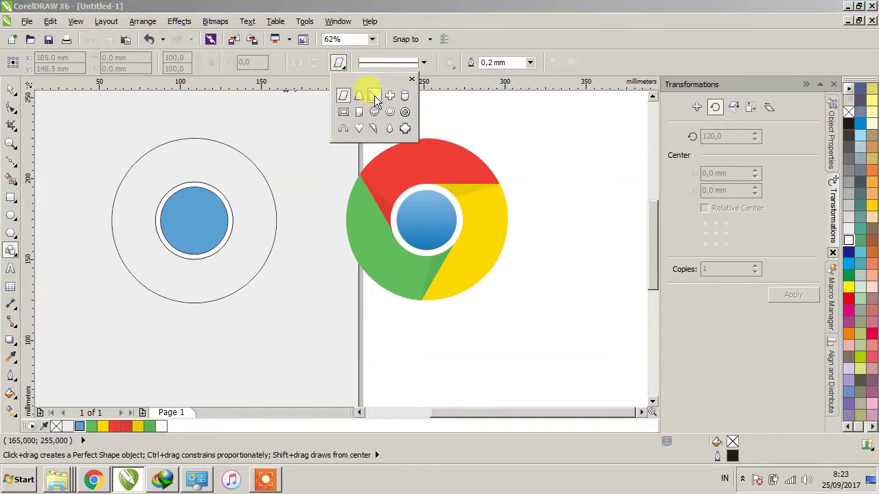
pyautogui.click(374, 96)
pyautogui.scroll(2, 275, 298)
pyautogui.moveTo(238, 305); pyautogui.dragTo(271, 374)
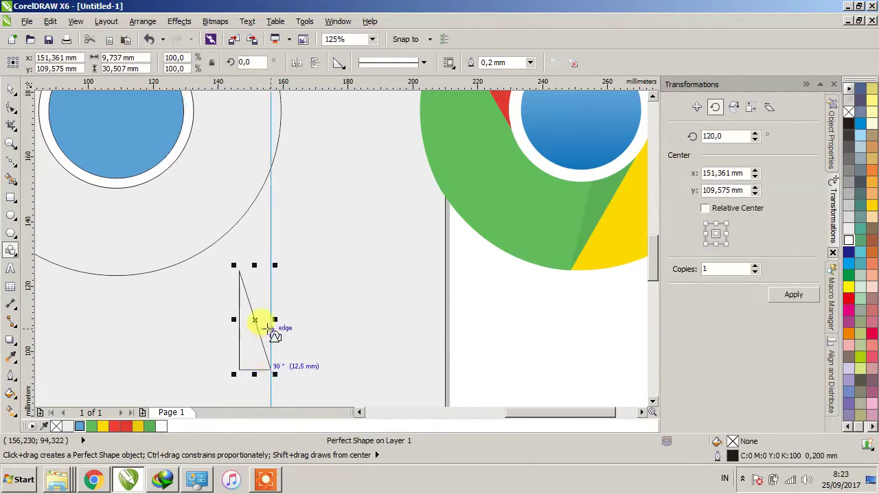
pyautogui.scroll(-2, 274, 335)
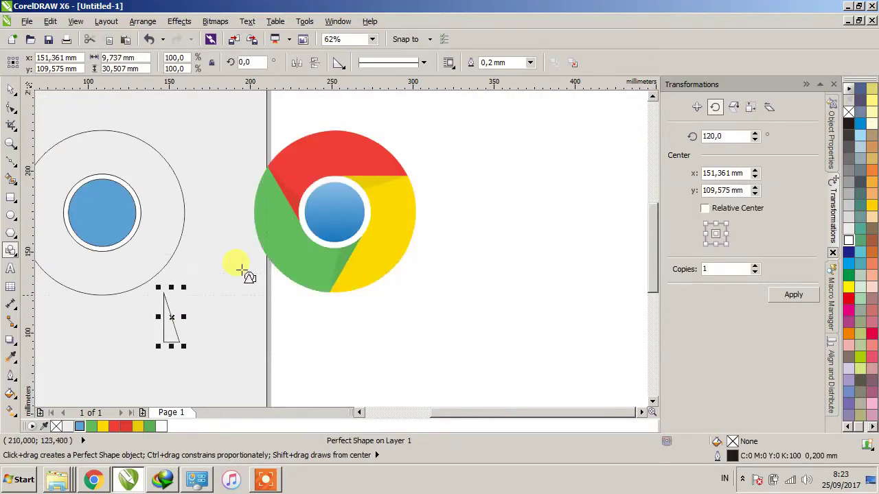
# - Rotate the triangle by 90° and mirror it vertically so its long straight edge lies on top
pyautogui.click(248, 61)
pyautogui.write('90')
pyautogui.press('Return')
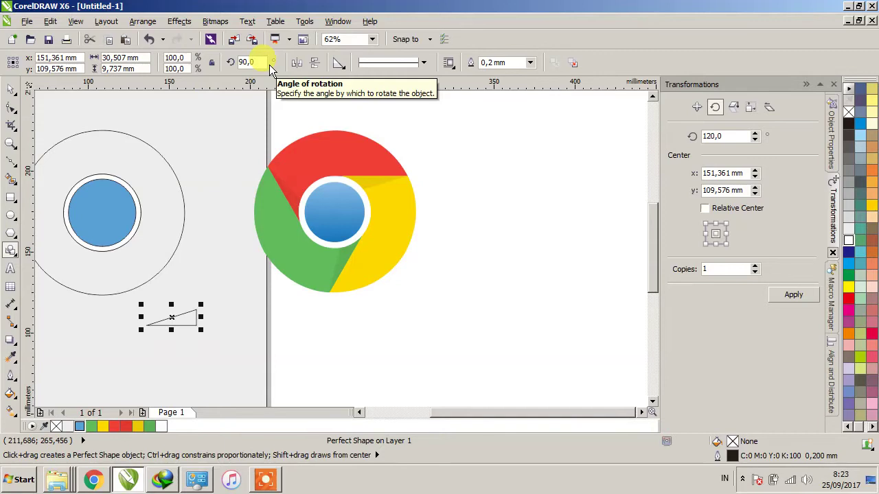
pyautogui.click(314, 62)
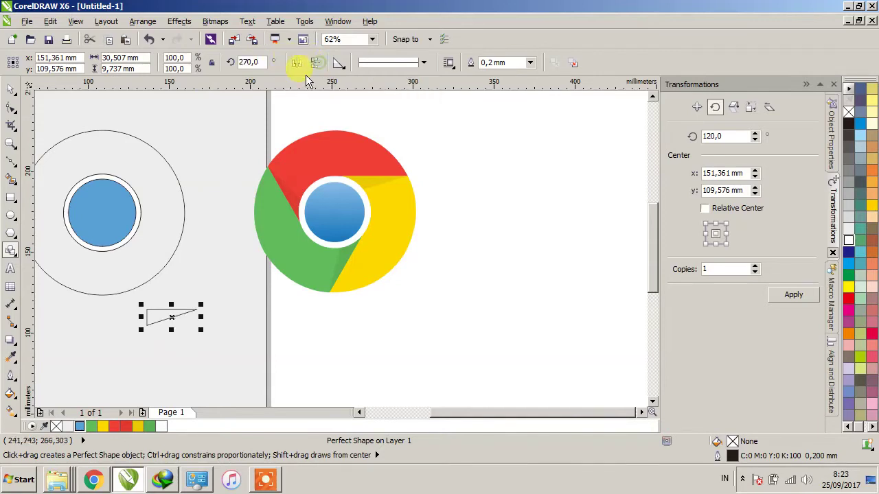
pyautogui.scroll(-1, 130, 163)
pyautogui.scroll(1, 103, 164)
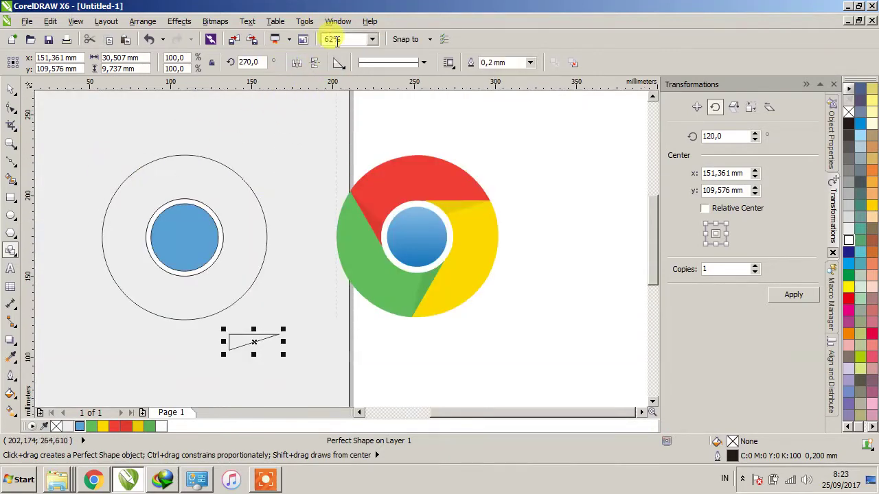
pyautogui.click(403, 39)
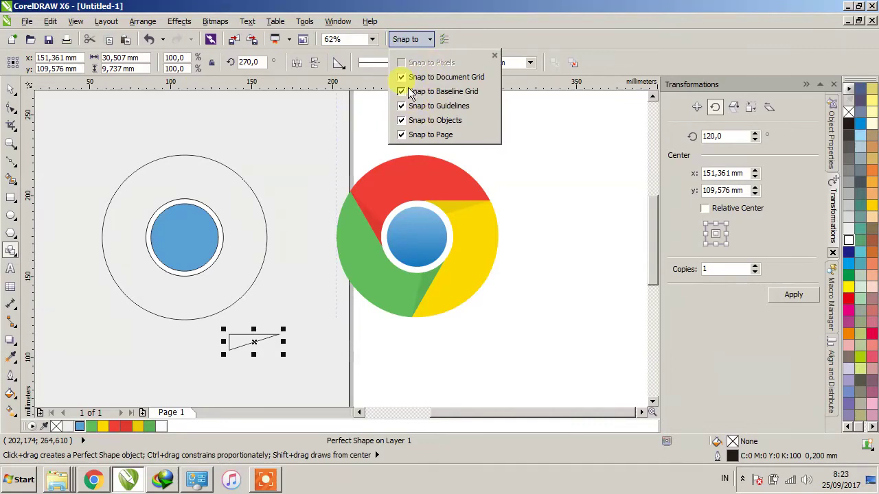
pyautogui.click(74, 21)
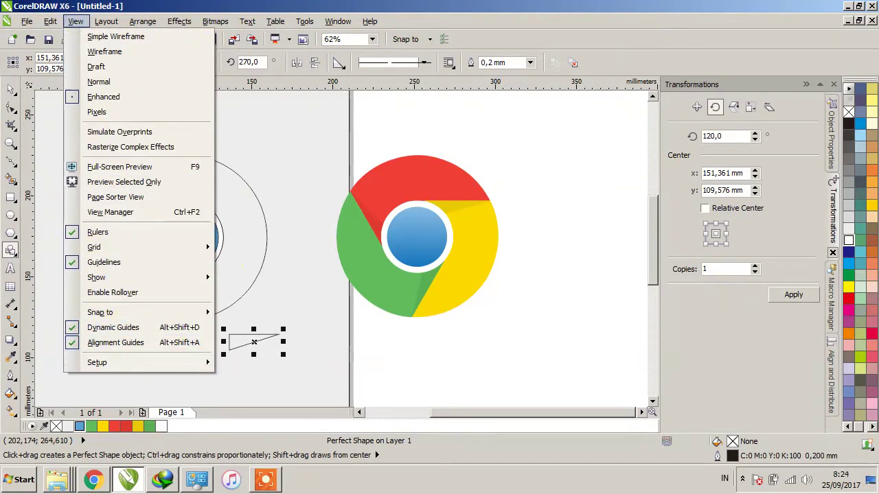
# - Place a horizontal guideline touching the top edge of the white middle circle
pyautogui.click(11, 91)
pyautogui.click(11, 92)
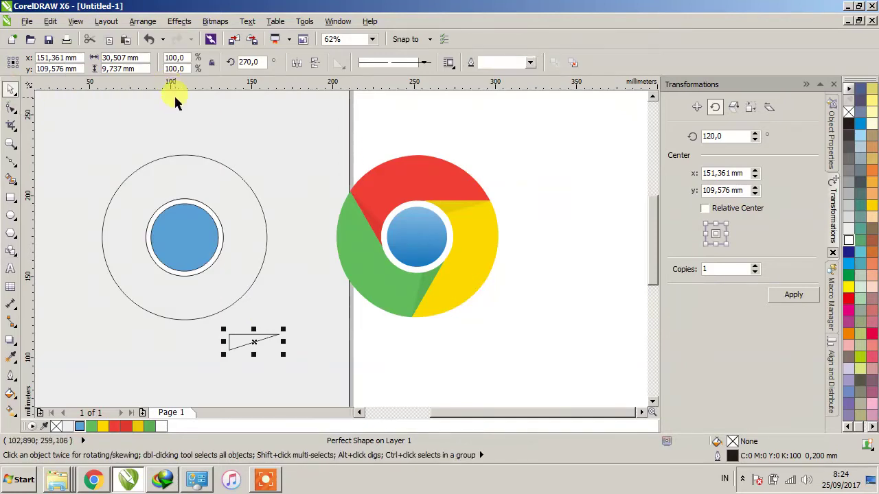
pyautogui.moveTo(187, 190); pyautogui.dragTo(186, 198)
# - Move the triangle to the middle circle's top along the guideline and enlarge it to about 44.6 × 14.2 mm, with its tip on the outer circle
pyautogui.moveTo(239, 343); pyautogui.dragTo(191, 206)
pyautogui.scroll(2, 197, 198)
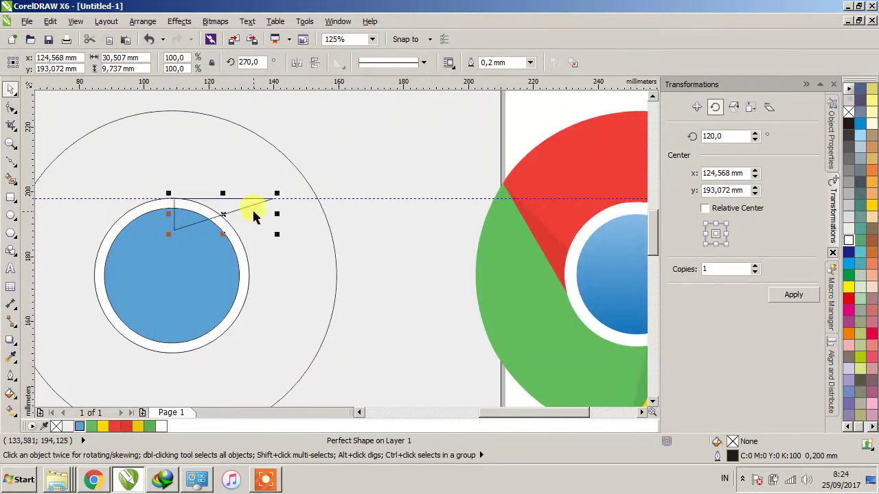
pyautogui.moveTo(274, 236); pyautogui.dragTo(320, 172)
pyautogui.click(320, 173)
pyautogui.scroll(-2, 285, 176)
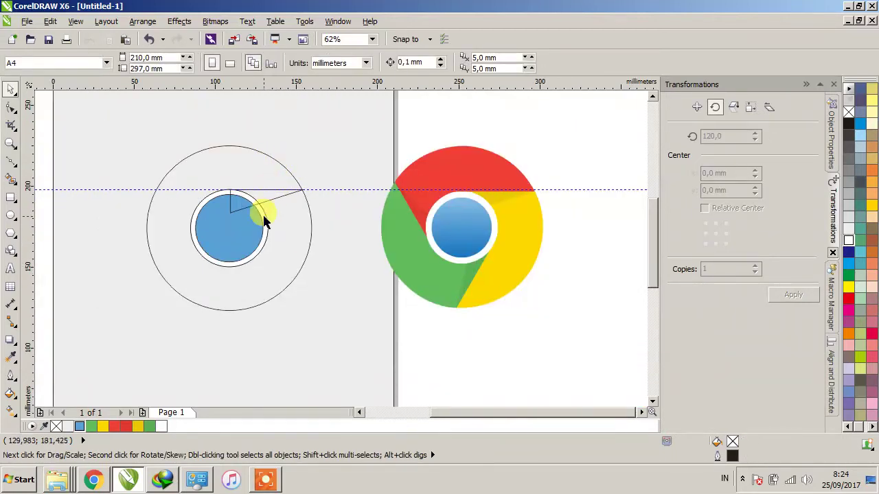
# - Write the note "PUTAR OBJEK SHAPE DENGAN TRANSFORMATION TOOL (ROTATE) 120 DERAJAT & TITIK PUSAT ROTASI ADA PADA TENGAH LINGKARAN" and delete it again
pyautogui.click(10, 268)
pyautogui.click(153, 364)
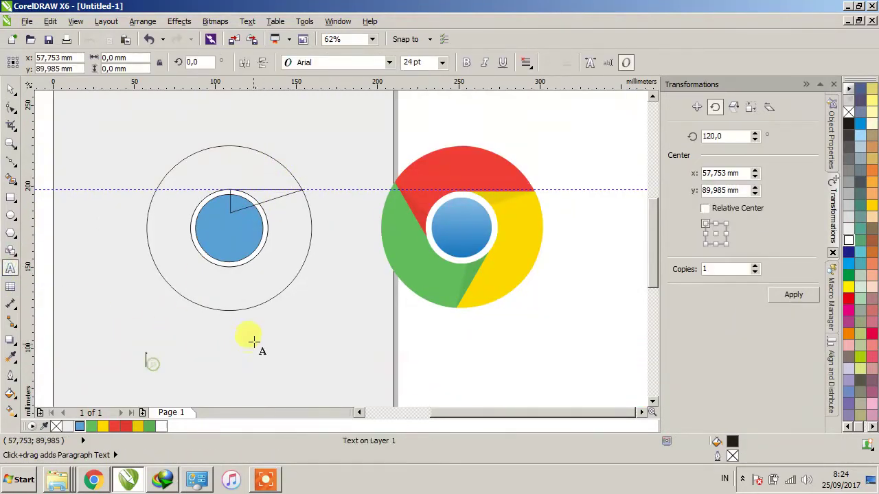
pyautogui.write('PUSAT ROTASI')
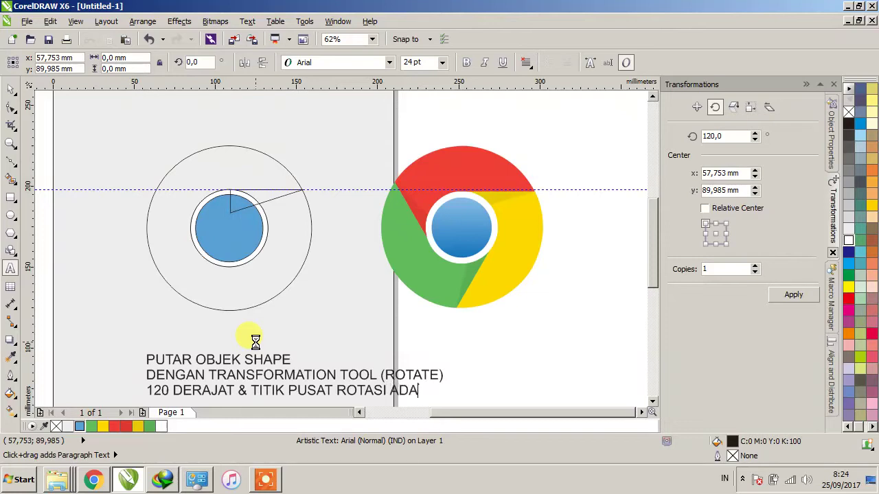
pyautogui.write('ADA')
pyautogui.press('Return')
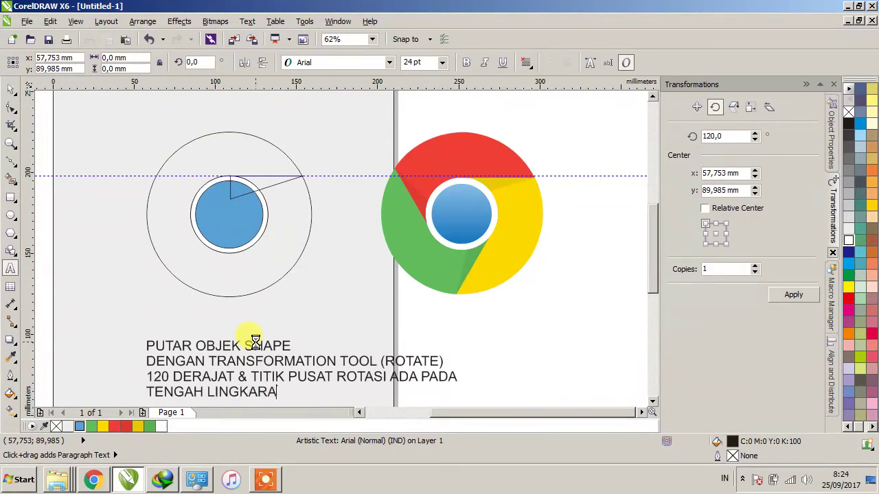
pyautogui.click(10, 89)
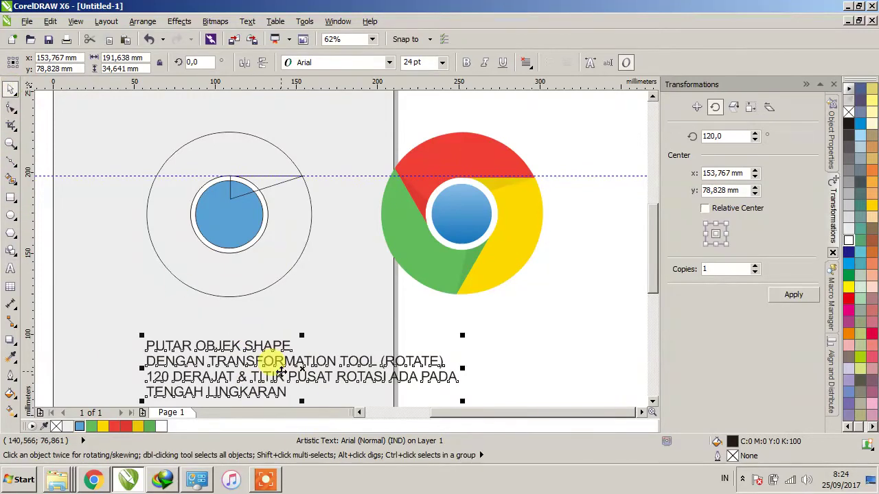
pyautogui.press('Delete')
# - Move the triangle's center of rotation to the common center of the circles
pyautogui.scroll(2, 231, 158)
pyautogui.scroll(-2, 74, 140)
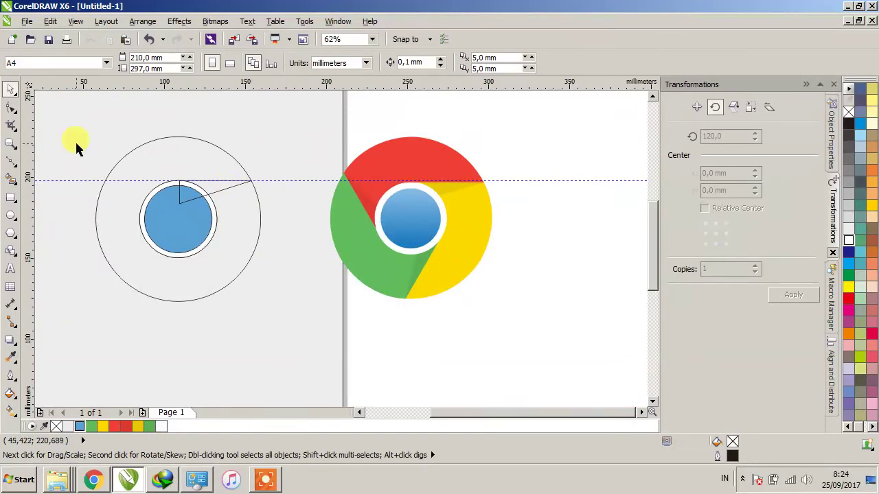
pyautogui.scroll(2, 74, 140)
pyautogui.click(336, 228)
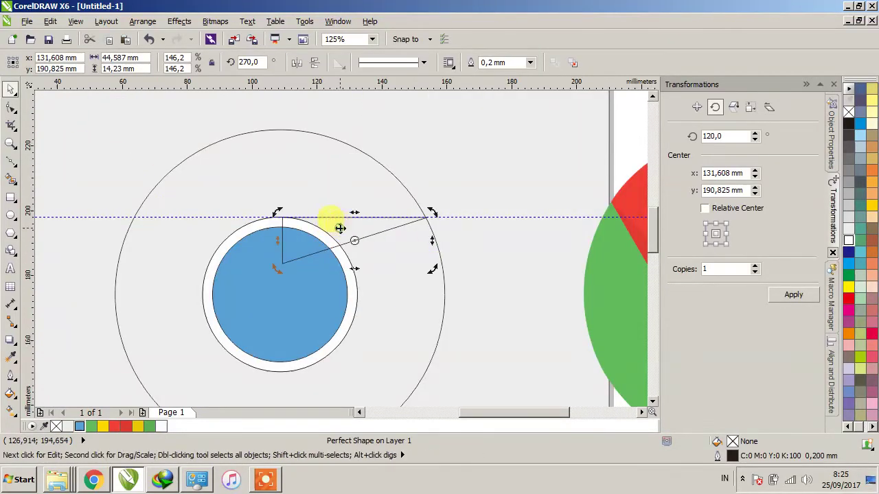
pyautogui.scroll(2, 350, 238)
pyautogui.scroll(-2, 369, 248)
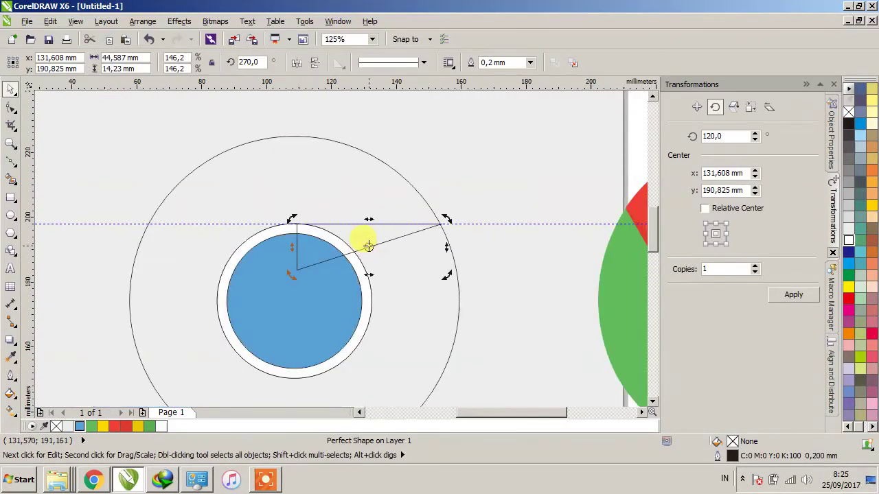
pyautogui.moveTo(369, 248); pyautogui.dragTo(294, 300)
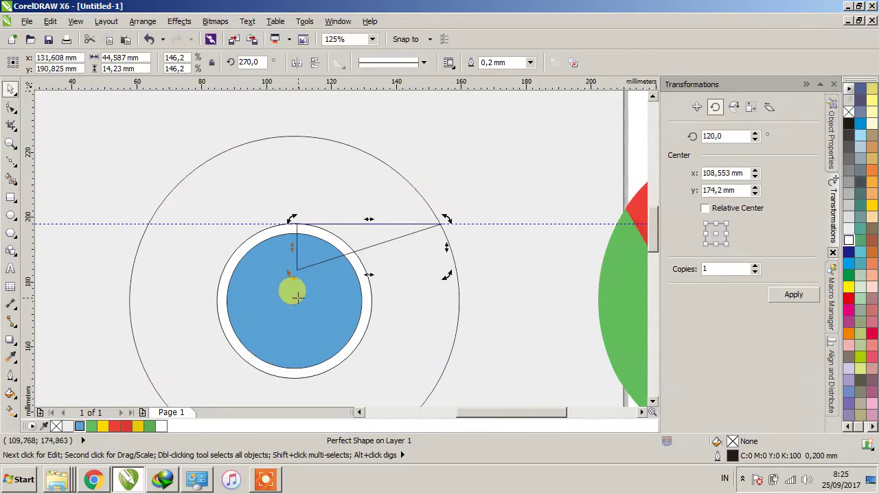
pyautogui.click(467, 176)
pyautogui.scroll(-2, 274, 172)
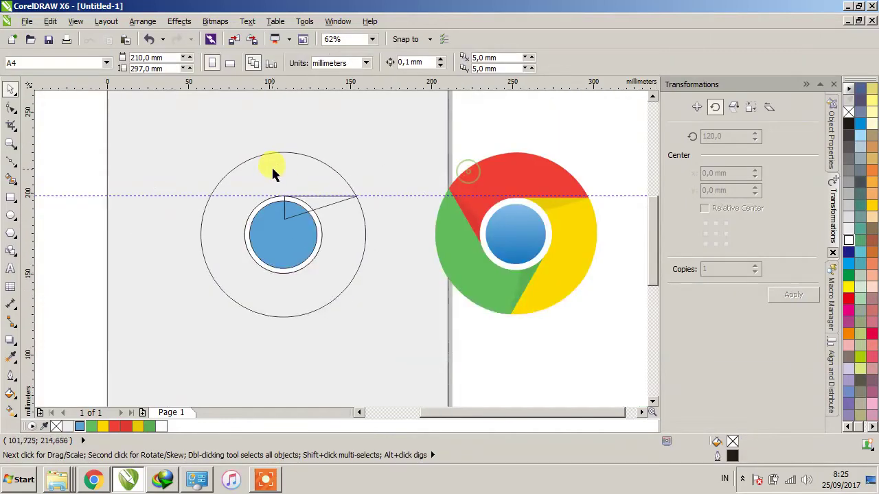
# - Create two copies of the triangle rotated in 120° increments around the center of the circles
pyautogui.scroll(2, 306, 193)
pyautogui.click(343, 229)
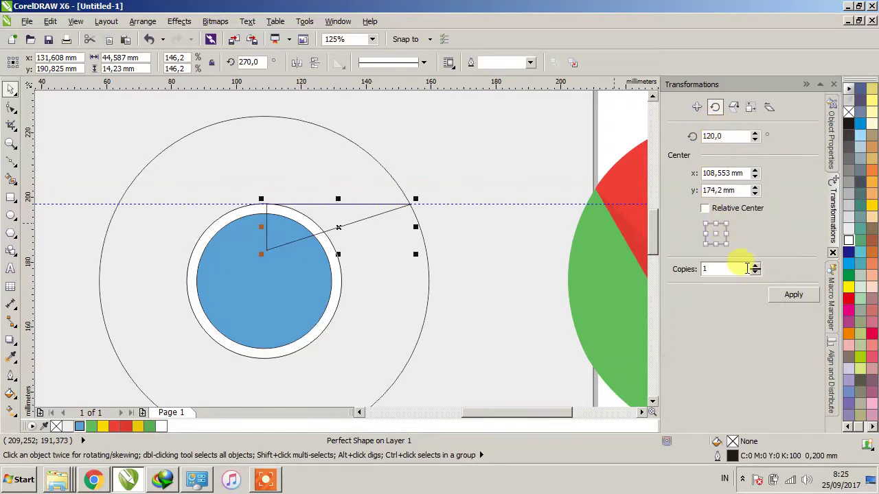
pyautogui.click(783, 294)
pyautogui.scroll(-2, 498, 237)
pyautogui.click(467, 189)
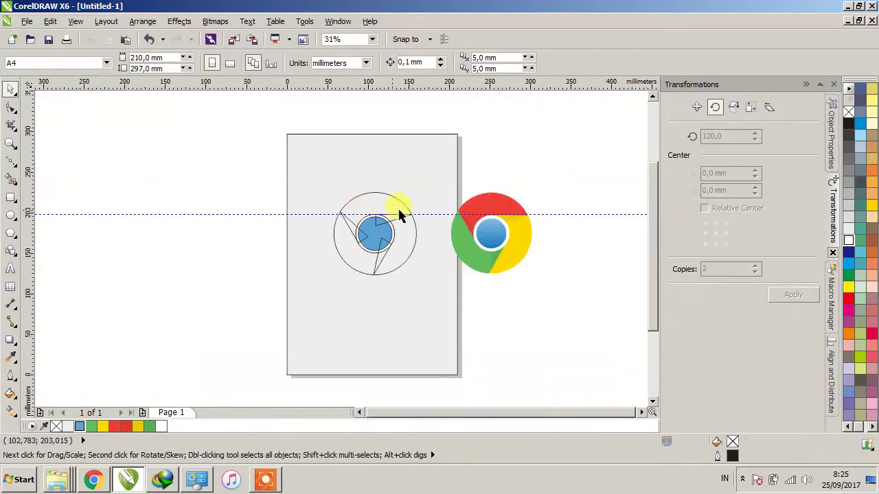
# - Delete the horizontal guideline running across the circles
pyautogui.click(440, 214)
pyautogui.press('Delete')
pyautogui.scroll(-1, 402, 231)
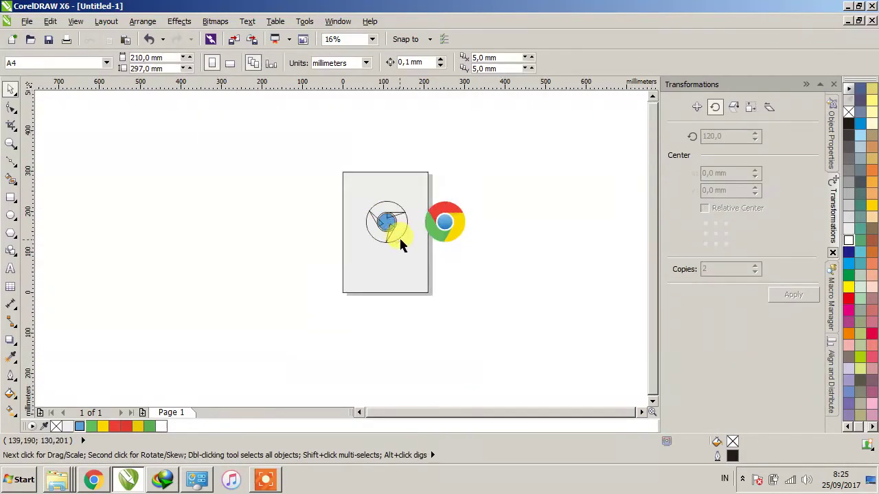
# - Write the note "BUAT OBJEK BARU DENGAN BEZIER TOOL MEMANFAATKAN GARIS DARI OBJEK SHAPE. PASTIKAN MENEMPEL PADA NODE" and delete it again
pyautogui.scroll(2, 381, 246)
pyautogui.click(10, 269)
pyautogui.click(271, 322)
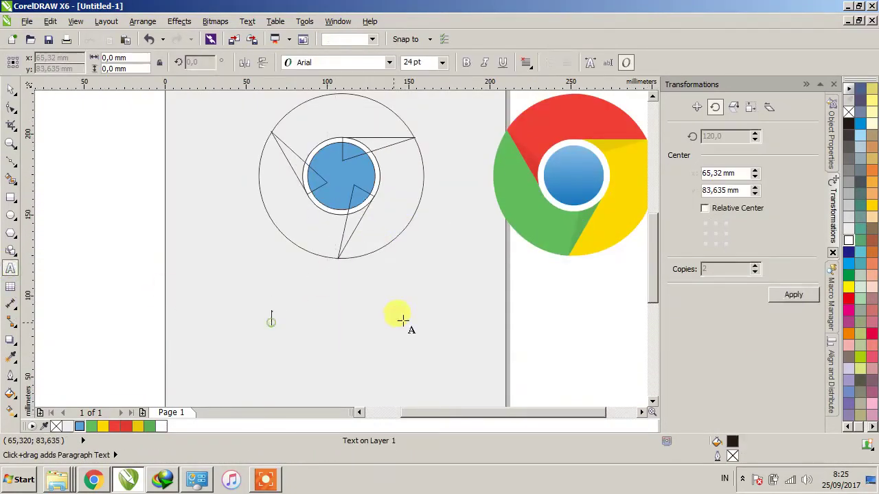
pyautogui.write('BU')
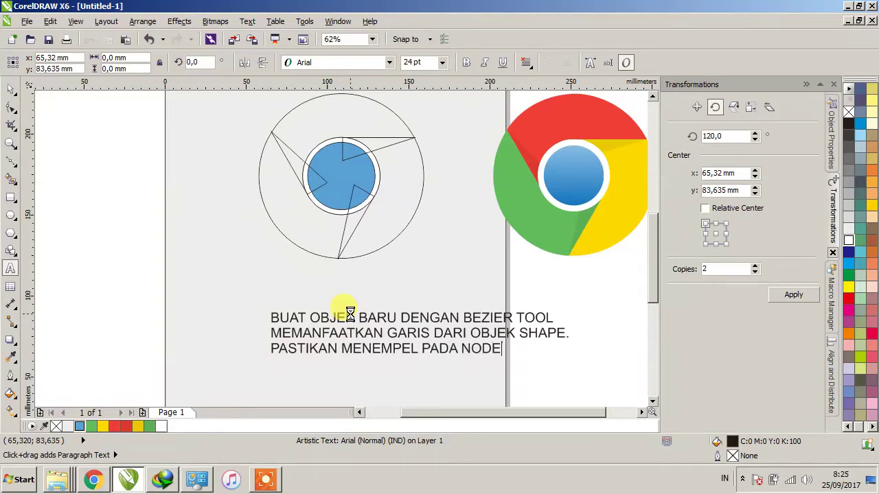
pyautogui.hotkey('ctrl', 'a')
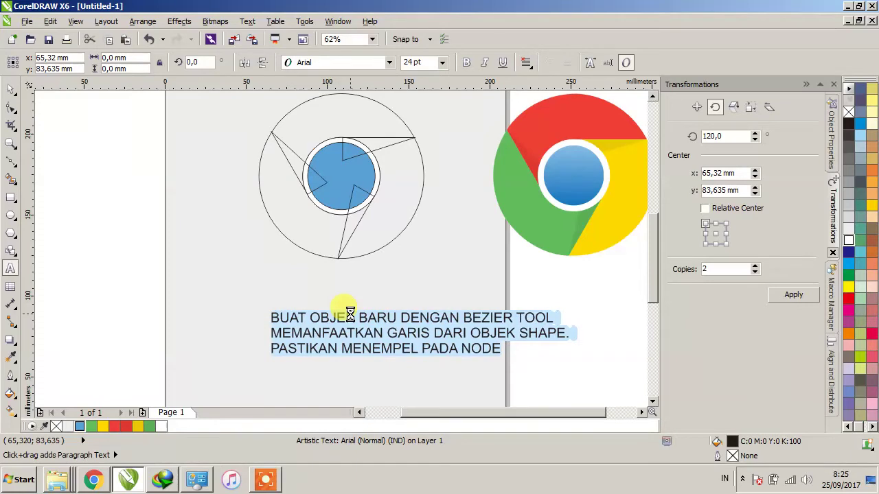
pyautogui.press('Delete')
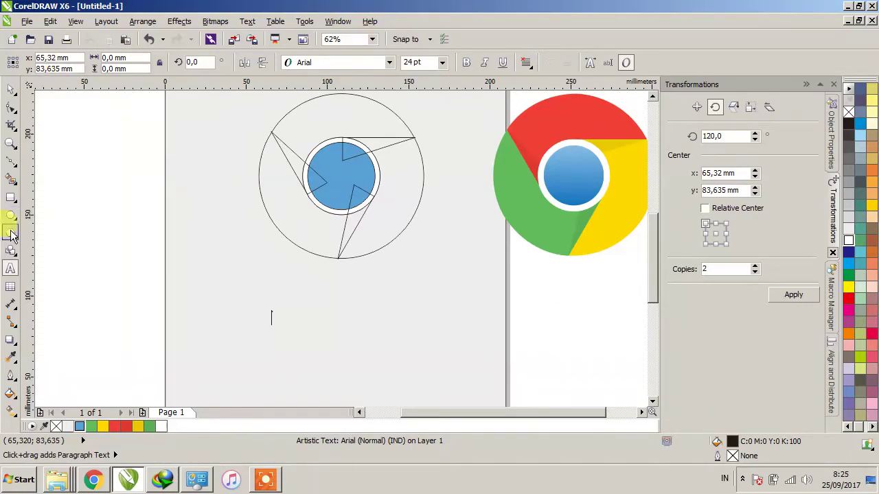
# - Draw a closed Bézier shape snapped to the nodes of the upper-right and lower triangles, bulging outside the outer circle between their tips
pyautogui.click(11, 162)
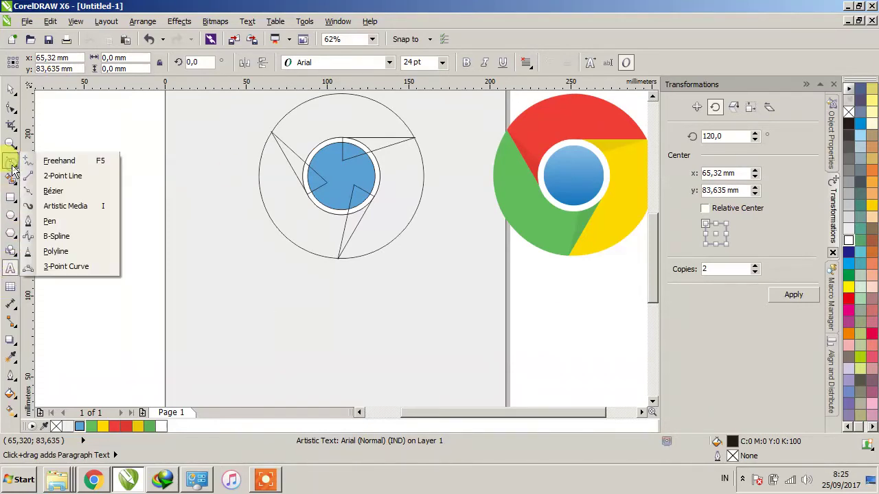
pyautogui.click(54, 192)
pyautogui.scroll(3, 382, 122)
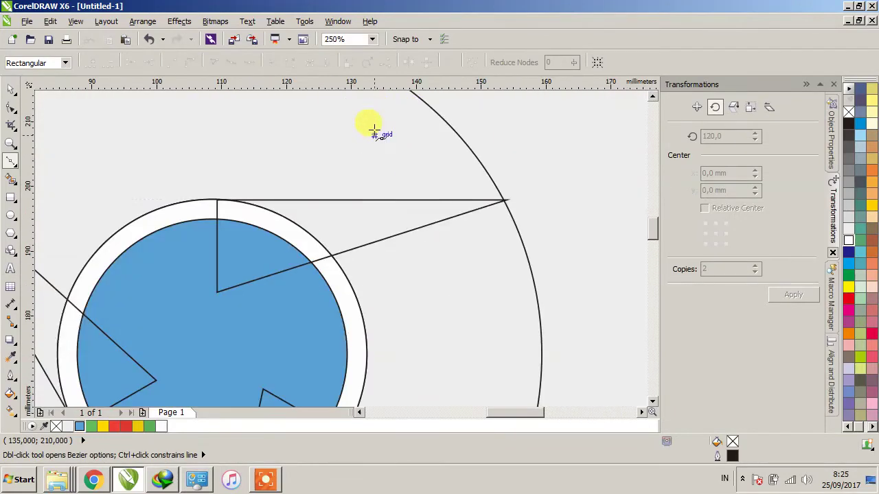
pyautogui.click(217, 200)
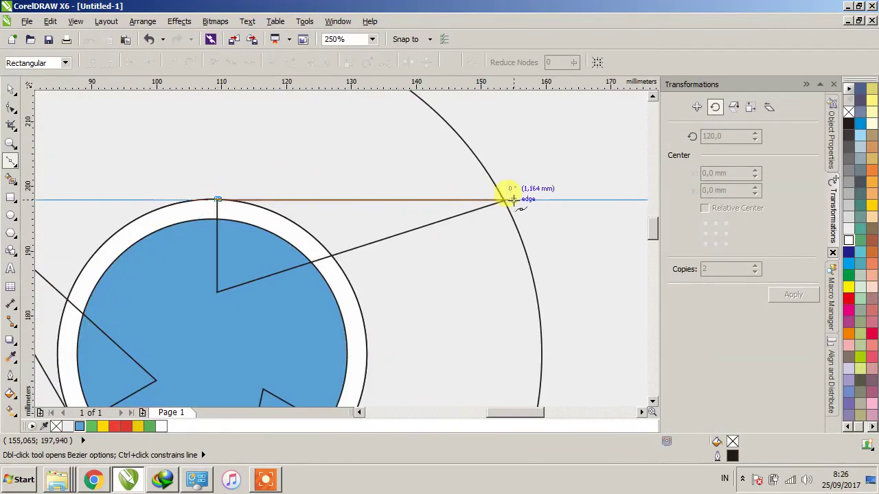
pyautogui.click(513, 200)
pyautogui.scroll(-3, 514, 200)
pyautogui.click(554, 271)
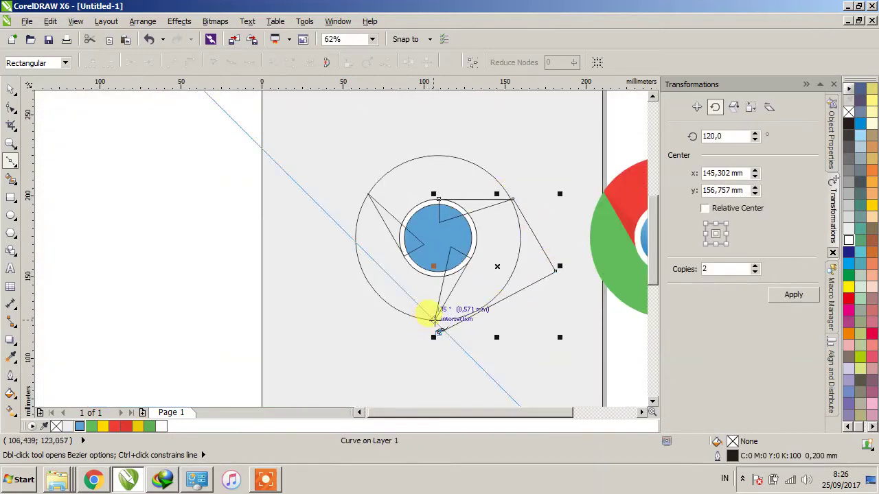
pyautogui.scroll(4, 424, 315)
pyautogui.click(417, 315)
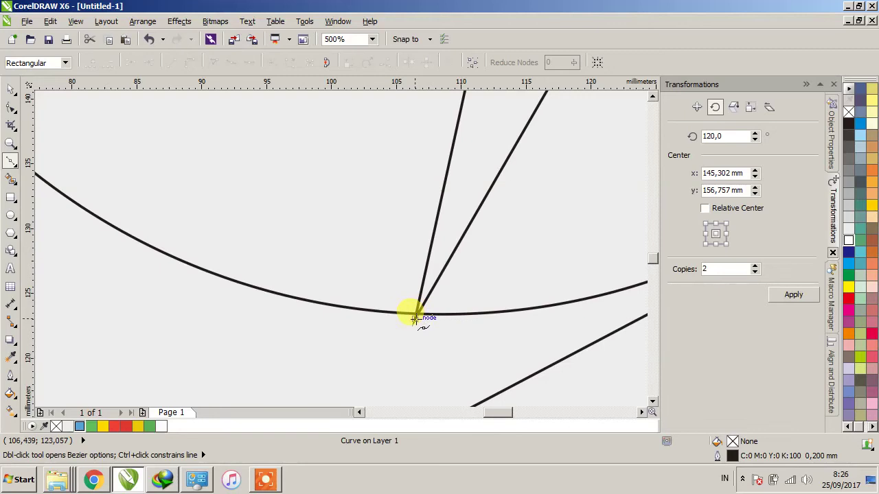
pyautogui.scroll(-4, 413, 292)
pyautogui.scroll(5, 442, 276)
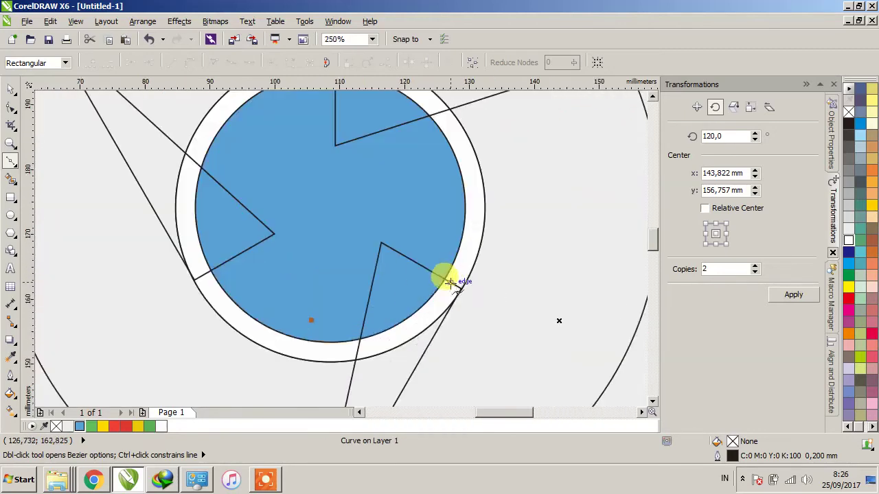
pyautogui.click(443, 276)
pyautogui.scroll(-5, 419, 233)
pyautogui.scroll(3, 395, 196)
pyautogui.scroll(-2, 400, 200)
pyautogui.click(398, 198)
pyautogui.scroll(-3, 384, 192)
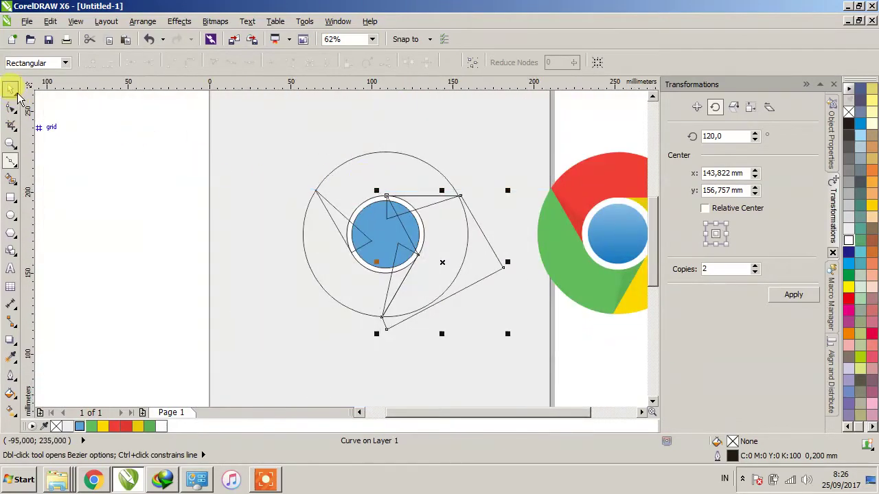
pyautogui.click(12, 90)
# - Write the note "INTERSECT OBJEK BARU PADA LINGKARAN PERTAMA" below the drawing and delete it again
pyautogui.scroll(-1, 325, 245)
pyautogui.scroll(1, 367, 328)
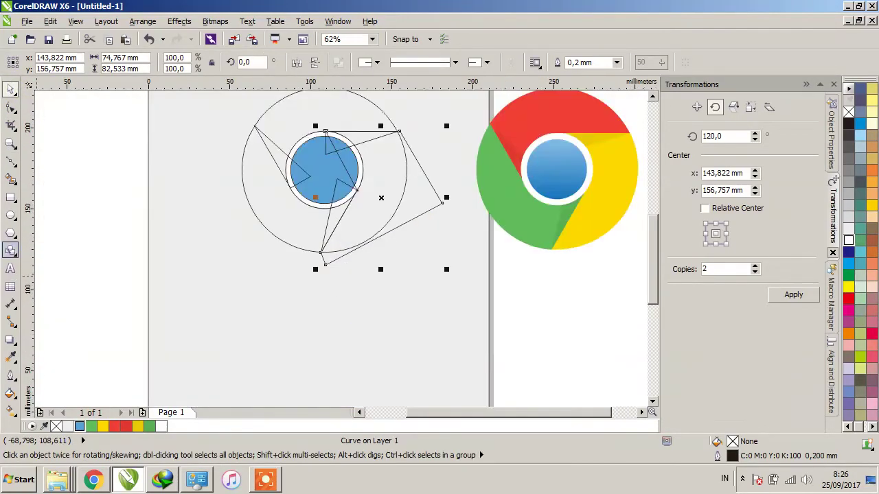
pyautogui.click(10, 269)
pyautogui.click(206, 313)
pyautogui.write('IN')
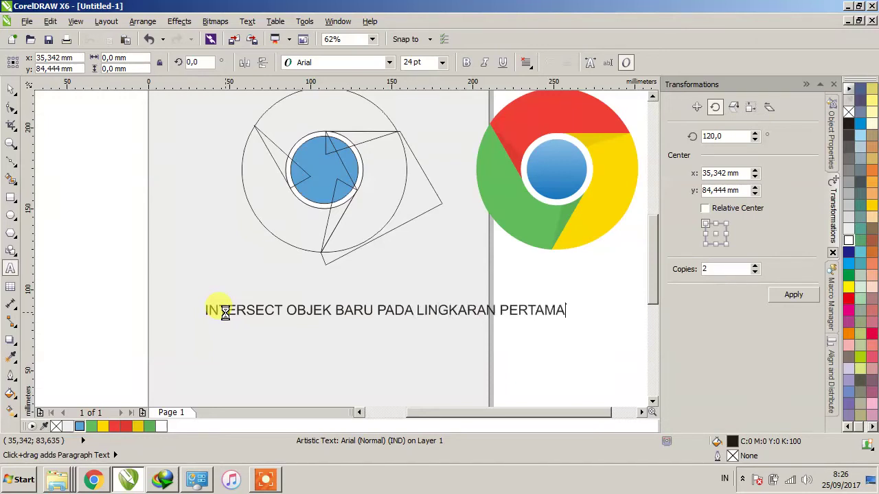
pyautogui.hotkey('ctrl', 'a')
pyautogui.press('Delete')
pyautogui.click(10, 88)
# - Intersect the Bézier shape with the outer circle ring, delete the original Bézier shape and select the intersected segment
pyautogui.scroll(-3, 240, 104)
pyautogui.scroll(6, 281, 169)
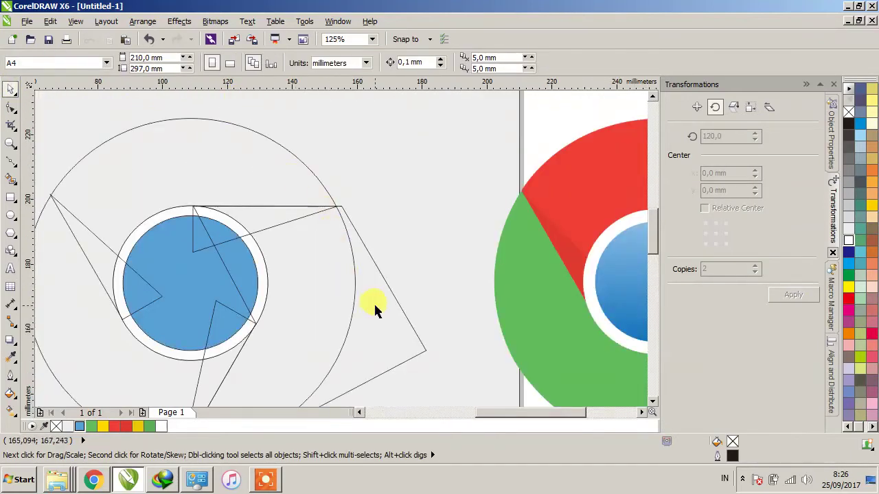
pyautogui.click(397, 333)
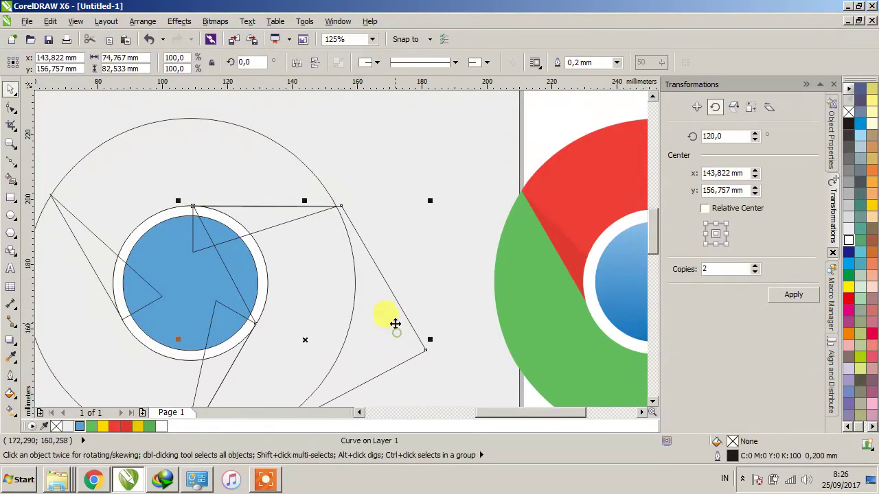
pyautogui.click(242, 156)
pyautogui.click(457, 63)
pyautogui.moveTo(375, 314); pyautogui.dragTo(504, 231)
pyautogui.press('Delete')
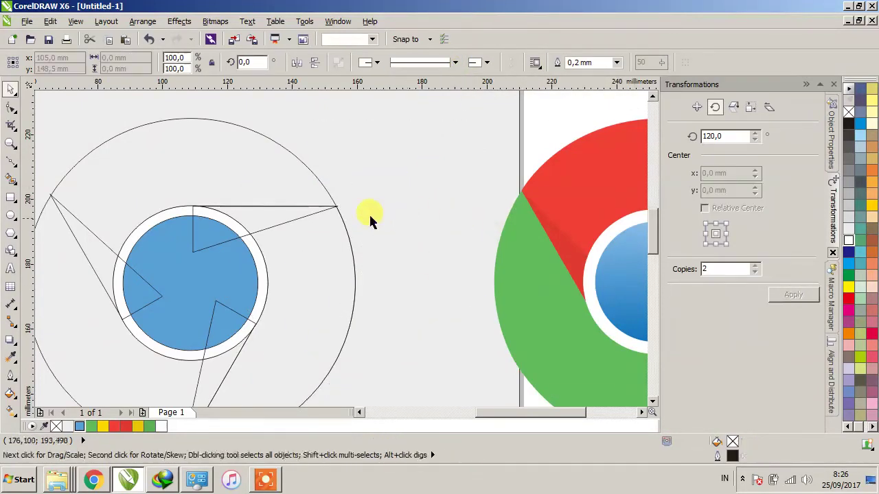
pyautogui.scroll(-3, 328, 231)
pyautogui.scroll(3, 338, 259)
pyautogui.scroll(-3, 339, 259)
pyautogui.click(313, 324)
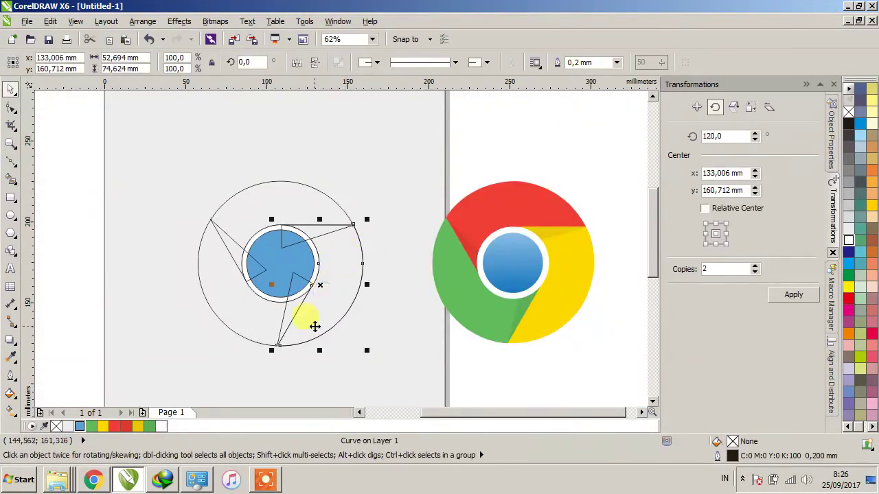
# - Write the note "ROTASI SEPERTI TADI" below the drawing and delete it again
pyautogui.scroll(-1, 334, 227)
pyautogui.scroll(2, 335, 226)
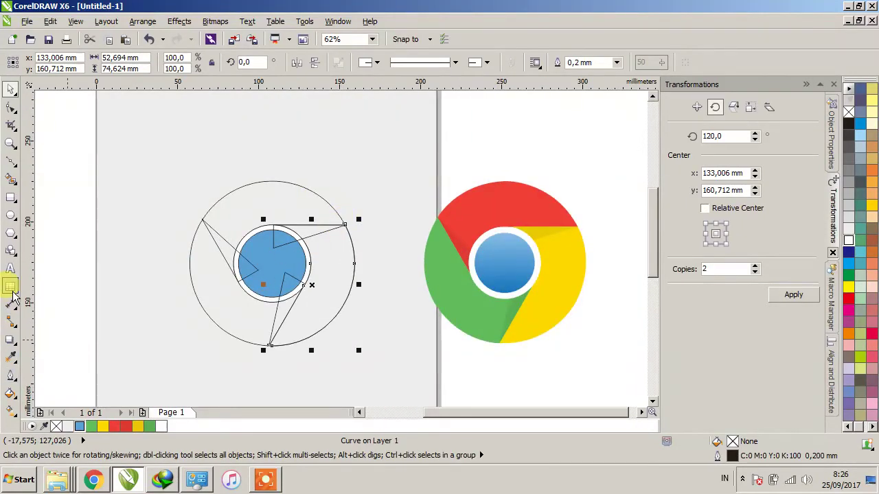
pyautogui.click(10, 268)
pyautogui.click(239, 382)
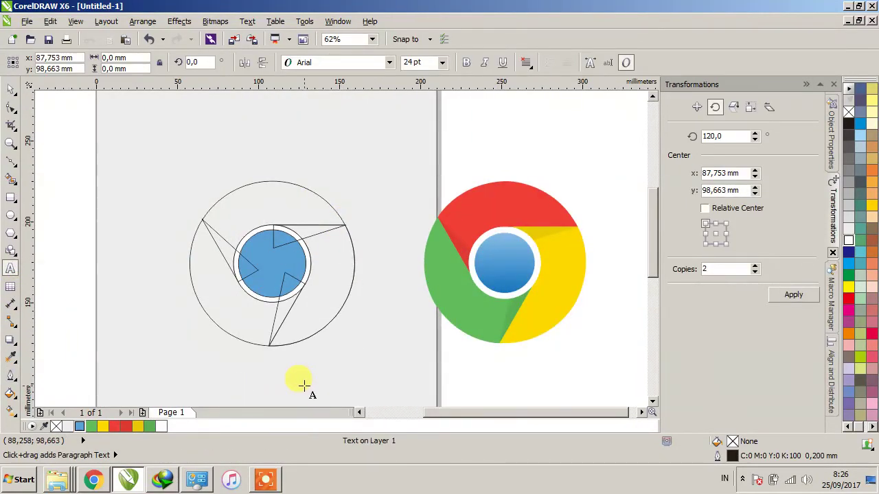
pyautogui.write('ROTASI SEPERTI TADI')
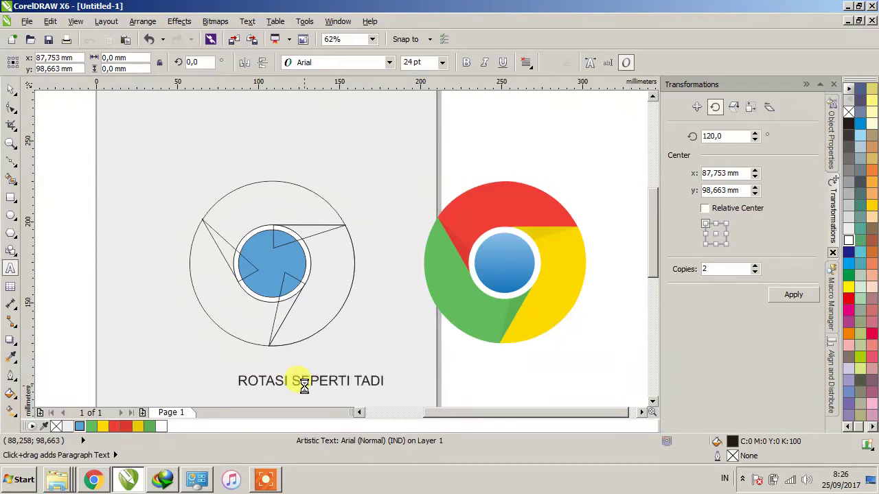
pyautogui.click(10, 89)
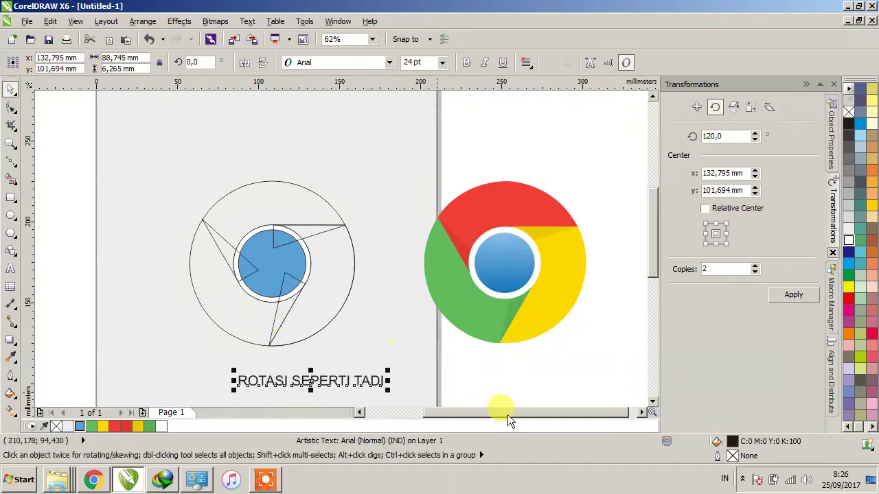
pyautogui.press('Delete')
# - Fill the intersected ring segment with the sampled yellow, #FCD900
pyautogui.click(327, 299)
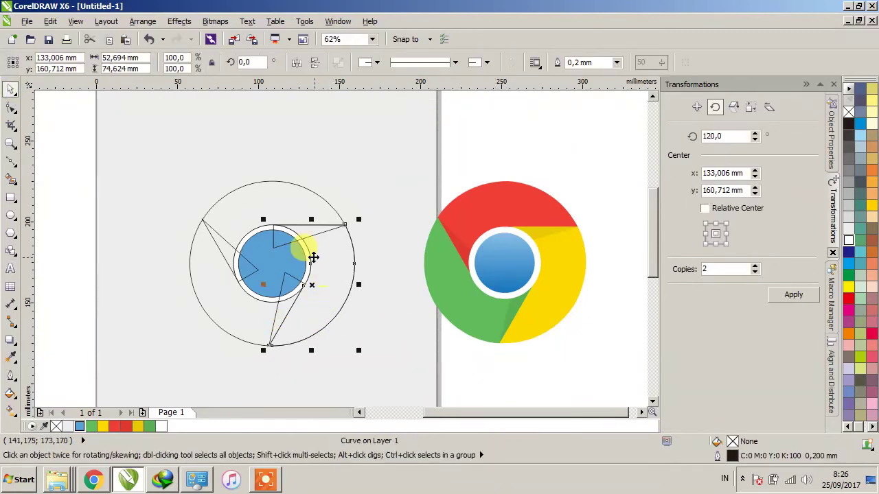
pyautogui.scroll(2, 329, 268)
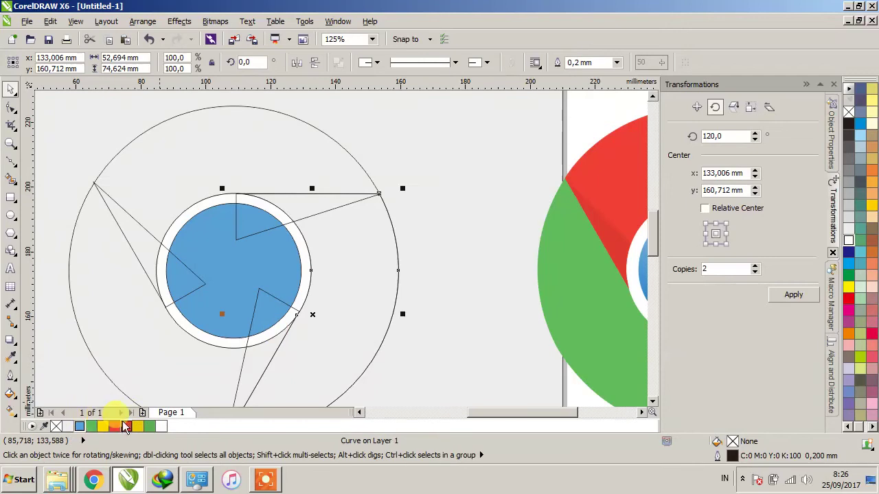
pyautogui.click(102, 426)
pyautogui.scroll(-2, 385, 235)
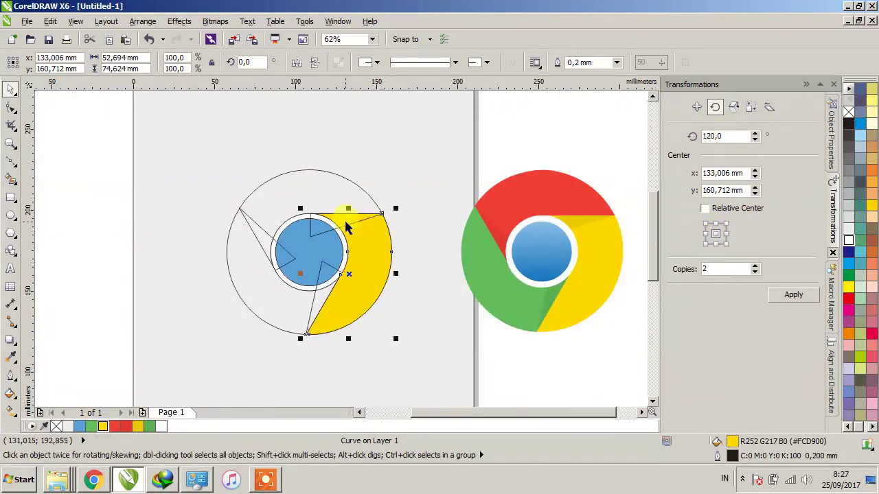
# - Move the yellow segment's center of rotation to the common center of the circles
pyautogui.scroll(2, 348, 229)
pyautogui.click(378, 309)
pyautogui.moveTo(350, 327); pyautogui.dragTo(273, 282)
pyautogui.scroll(-2, 312, 285)
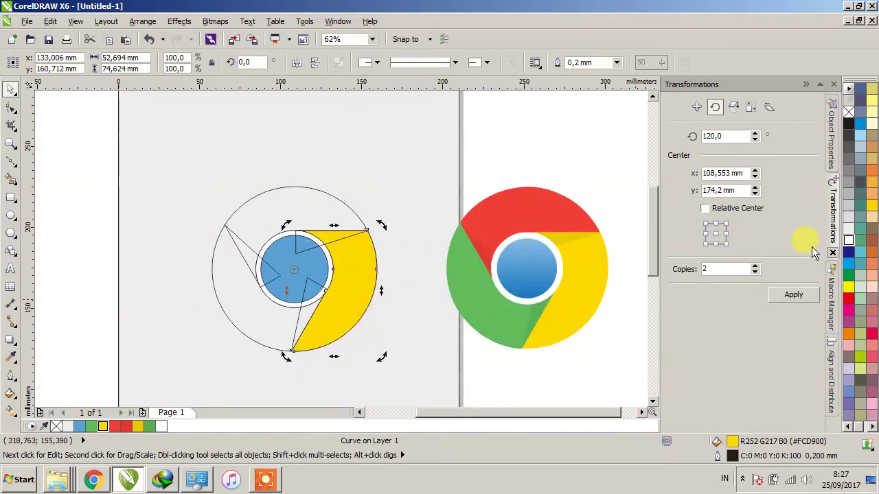
# - Create two copies of the yellow segment rotated in 120° increments around the center of the circles
pyautogui.click(722, 273)
pyautogui.write('2')
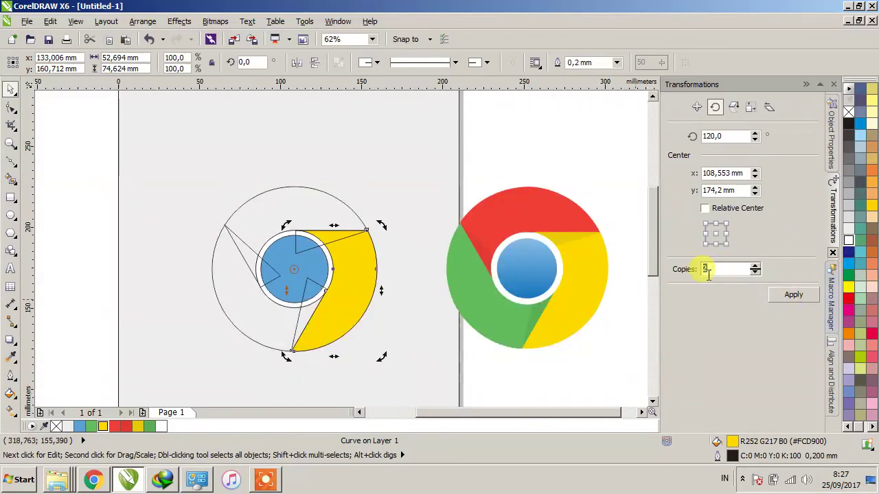
pyautogui.click(787, 295)
pyautogui.click(434, 188)
# - Fill the upper ring segment with the sampled red and the lower-left segment with the sampled light green
pyautogui.click(297, 206)
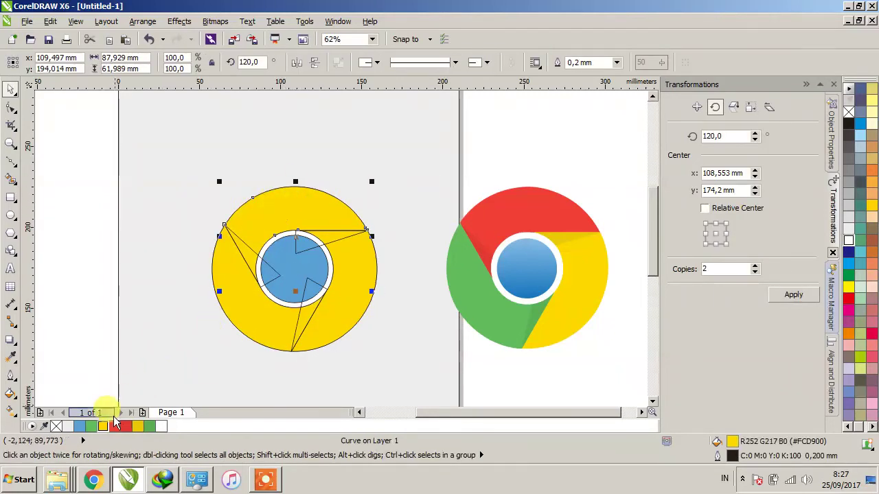
pyautogui.click(528, 217)
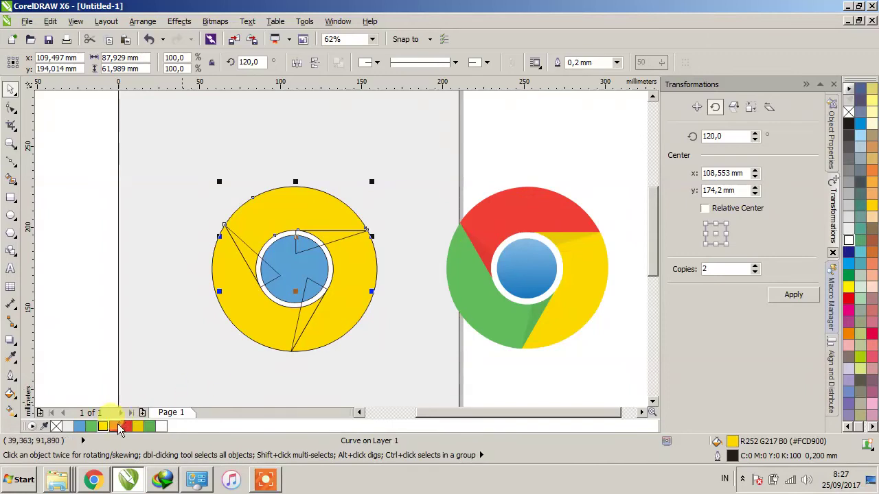
pyautogui.click(115, 427)
pyautogui.click(200, 357)
pyautogui.click(259, 313)
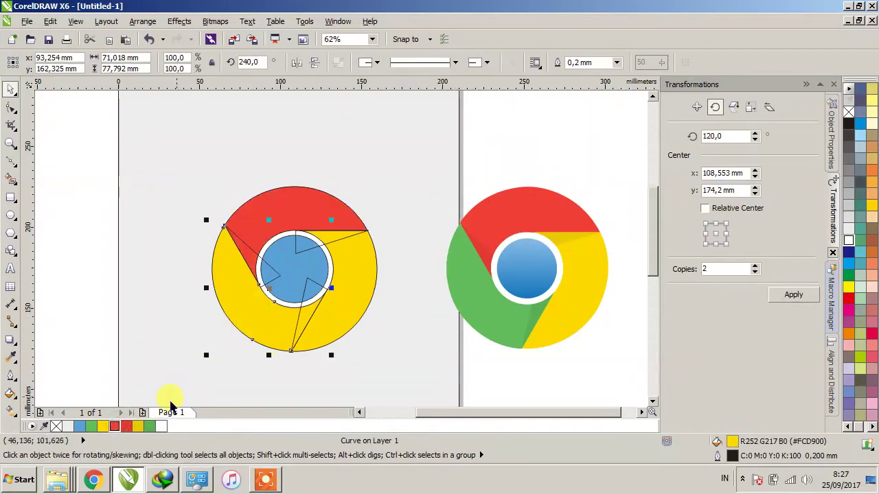
pyautogui.click(91, 426)
pyautogui.click(218, 384)
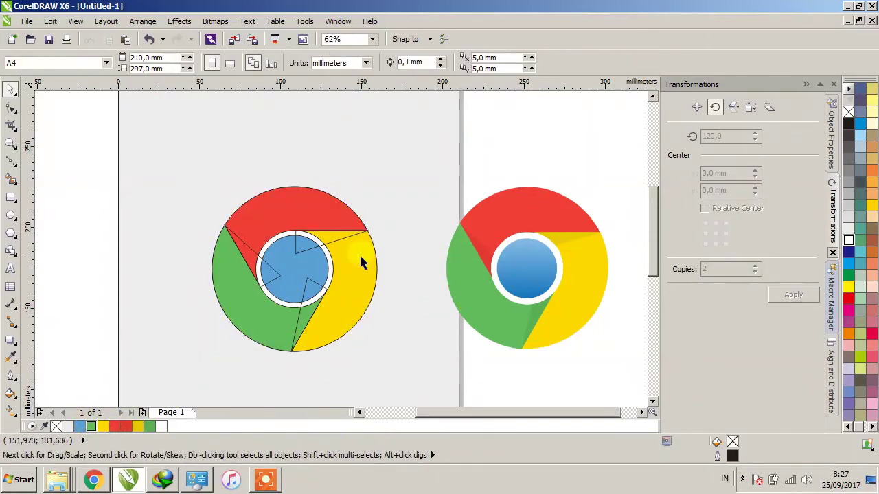
# - Write the two-line note "INTERSECT OBJEK SHAPE PADA MASING2 OBJEK BARU" below the drawn logo
pyautogui.click(11, 269)
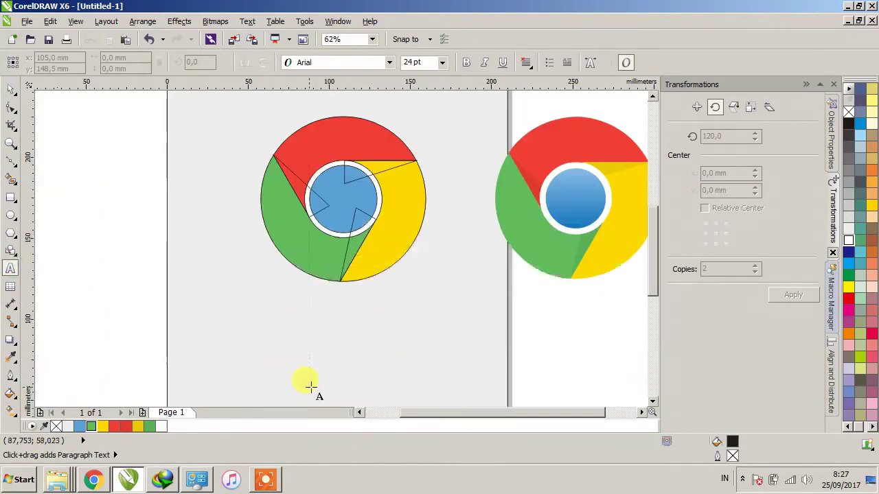
pyautogui.click(270, 354)
pyautogui.write('INTER')
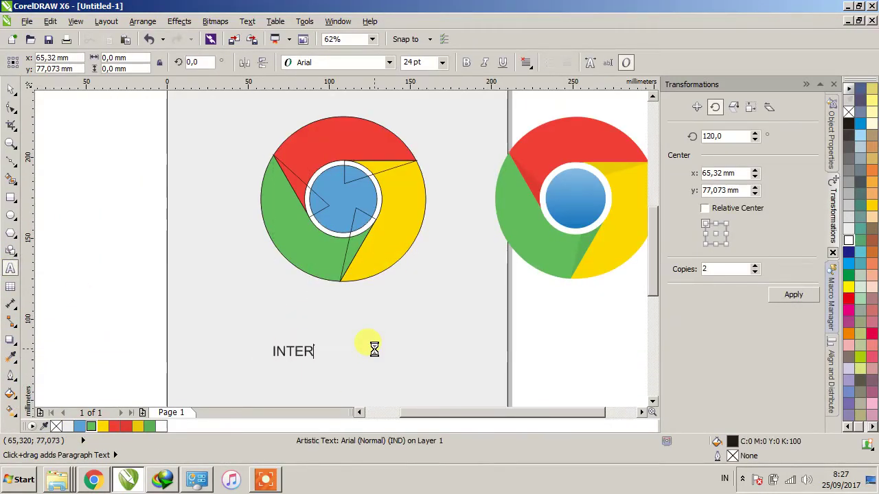
pyautogui.write('SETCT OBJEK SHAPE')
pyautogui.press('Return')
pyautogui.write('PADA MASING2 OB')
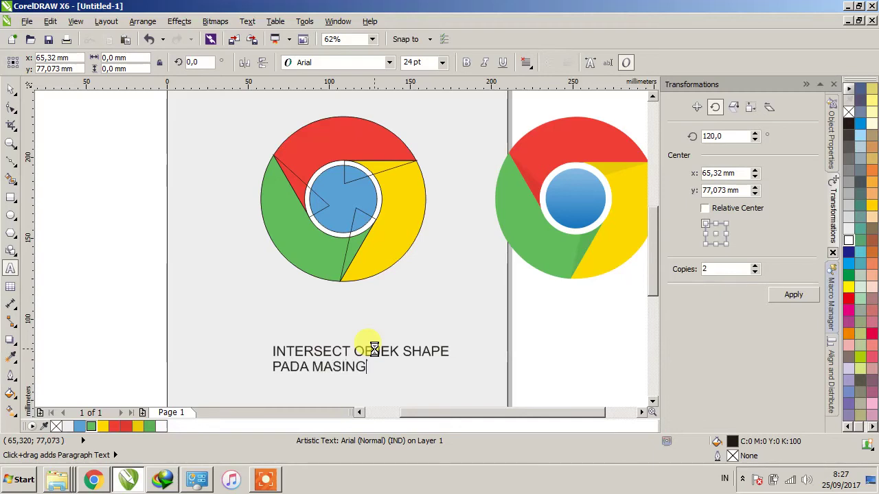
pyautogui.press('BackSpace')
pyautogui.press('BackSpace')
pyautogui.write('JEK BARU')
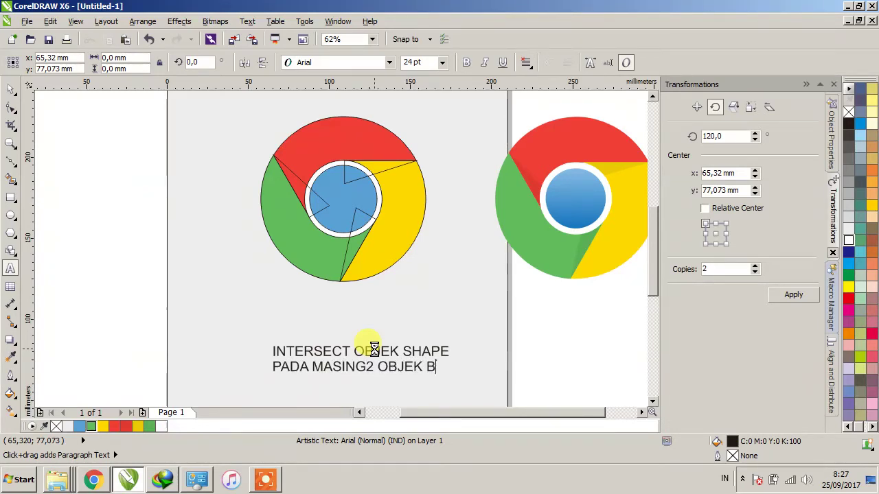
pyautogui.click(375, 348)
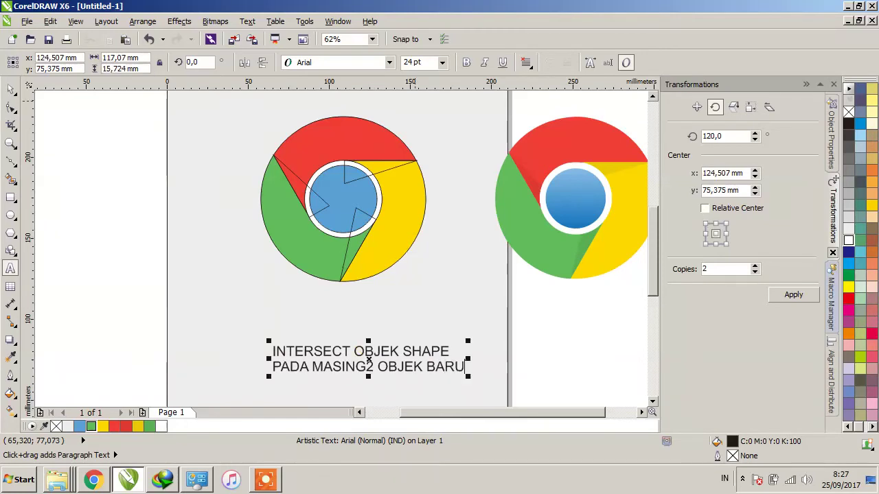
# - Intersect the upper triangle outline with the yellow segment and delete the original triangle
pyautogui.click(539, 361)
pyautogui.scroll(-1, 479, 186)
pyautogui.scroll(2, 481, 189)
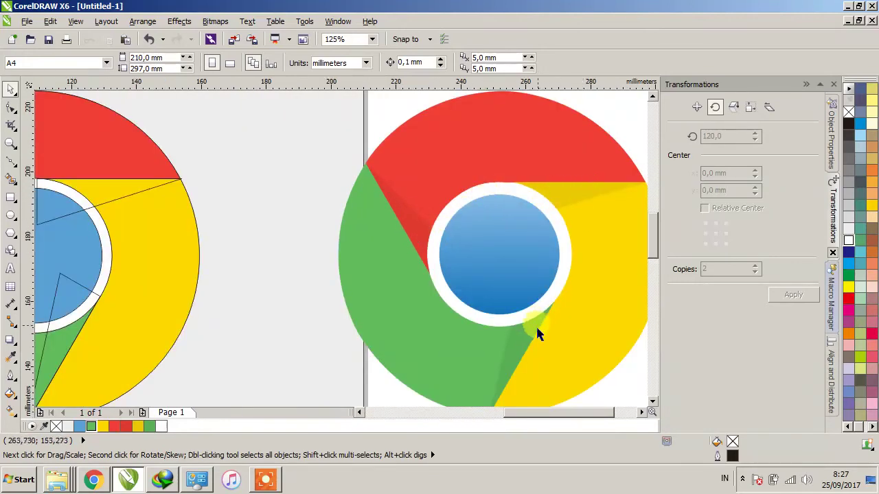
pyautogui.scroll(-1, 541, 307)
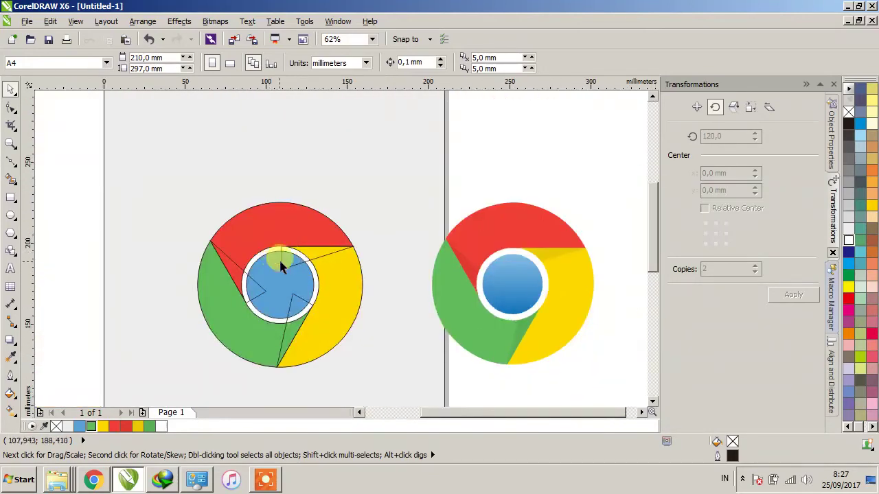
pyautogui.click(280, 263)
pyautogui.scroll(1, 296, 253)
pyautogui.keyDown('shift'); pyautogui.click(383, 220); pyautogui.keyUp('shift')
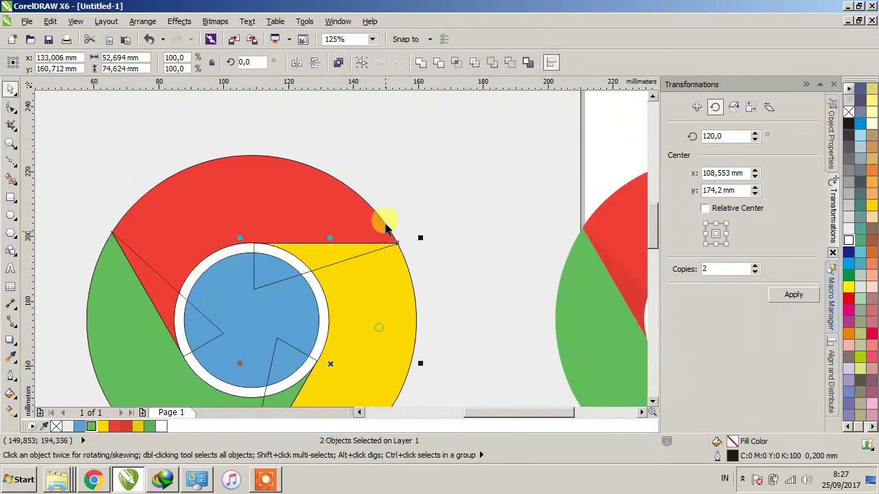
pyautogui.click(435, 59)
pyautogui.scroll(-1, 260, 200)
pyautogui.scroll(1, 284, 297)
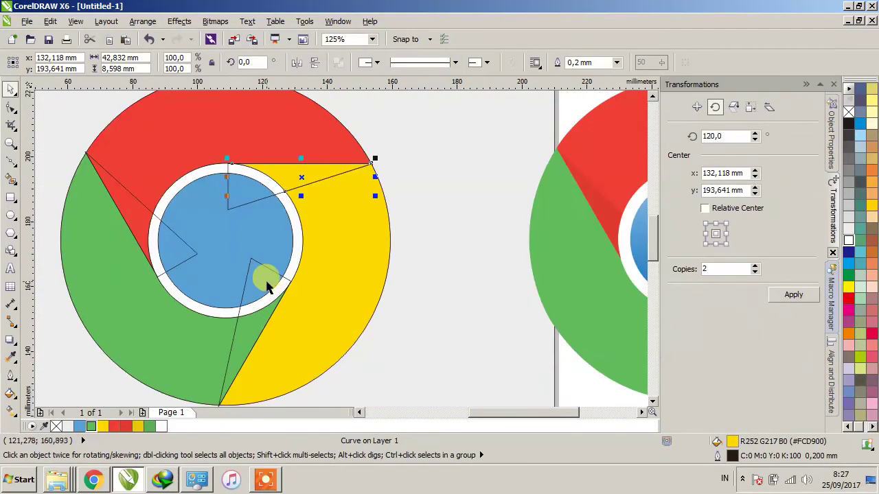
pyautogui.click(236, 195)
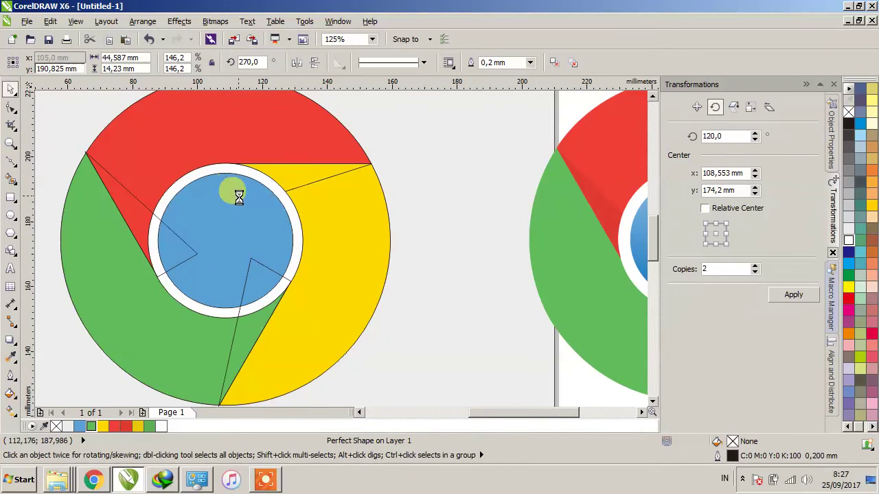
# - Intersect the lower triangle outline with the green segment and delete the original triangle
pyautogui.click(254, 281)
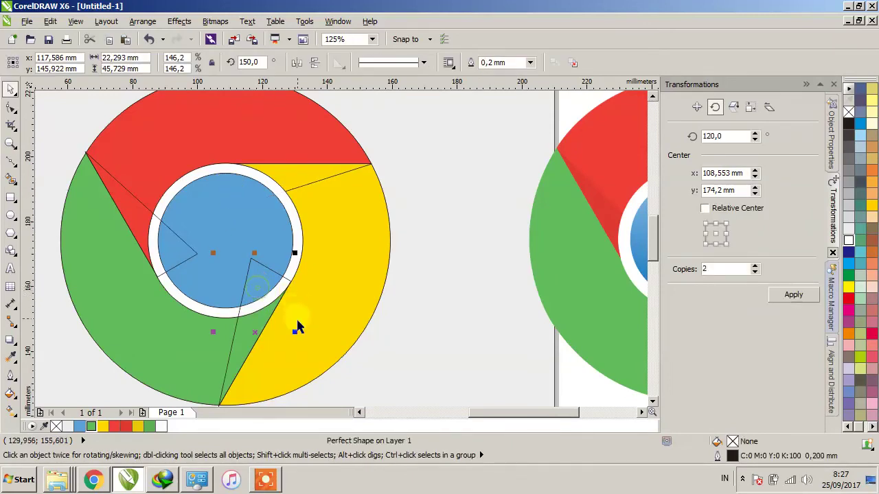
pyautogui.keyDown('shift'); pyautogui.click(186, 346); pyautogui.keyUp('shift')
pyautogui.click(453, 60)
pyautogui.click(471, 191)
pyautogui.click(359, 256)
pyautogui.press('Escape')
# - Intersect the left triangle outline with the red segment and delete the original triangle
pyautogui.click(172, 261)
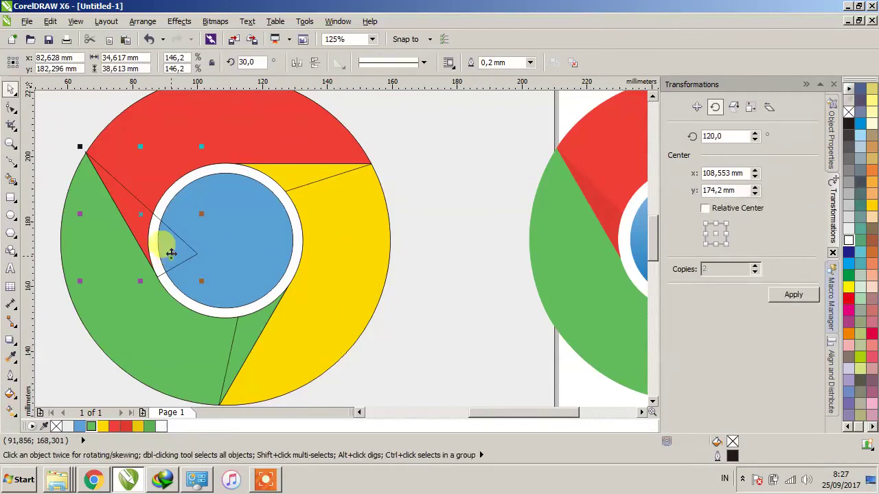
pyautogui.keyDown('shift'); pyautogui.click(232, 114); pyautogui.keyUp('shift')
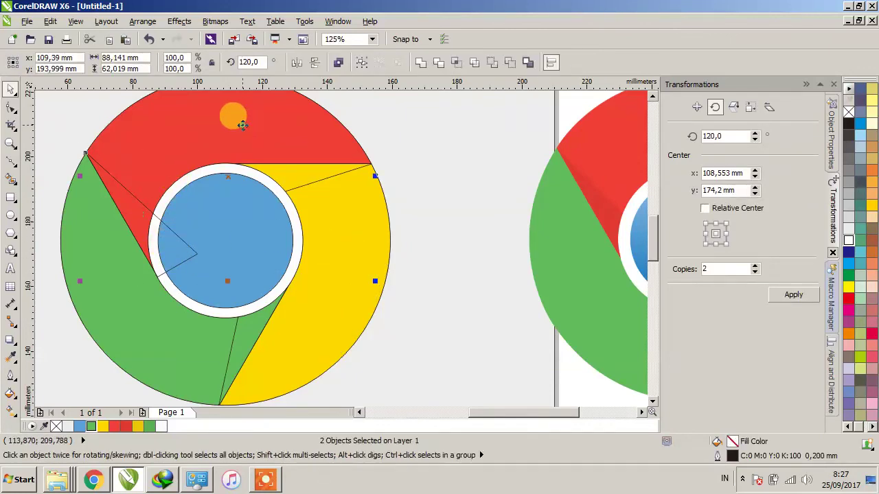
pyautogui.click(441, 64)
pyautogui.click(183, 250)
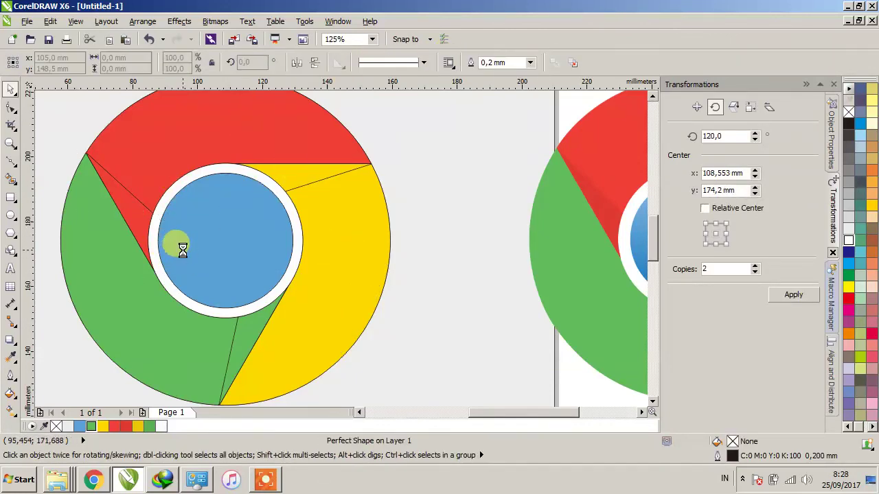
pyautogui.press('Escape')
pyautogui.scroll(-2, 162, 187)
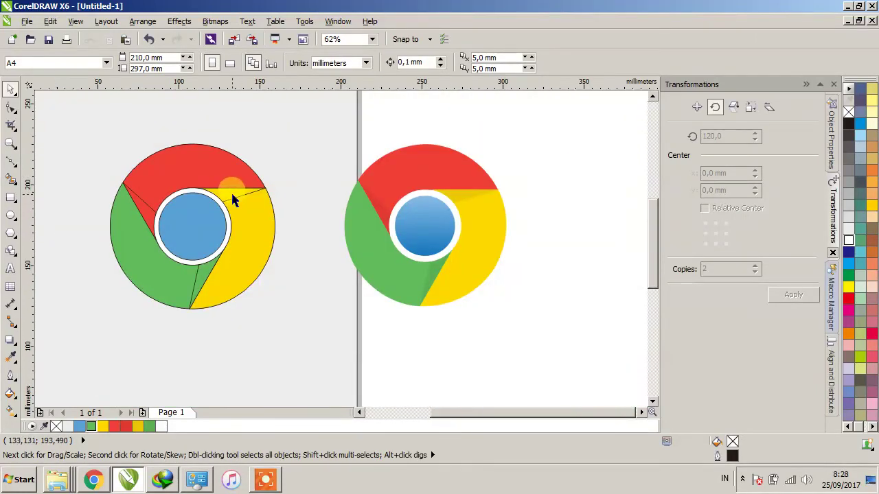
# - Fill the three intersected shadow pieces with the sampled darker yellow, darker green and darker red
pyautogui.click(232, 196)
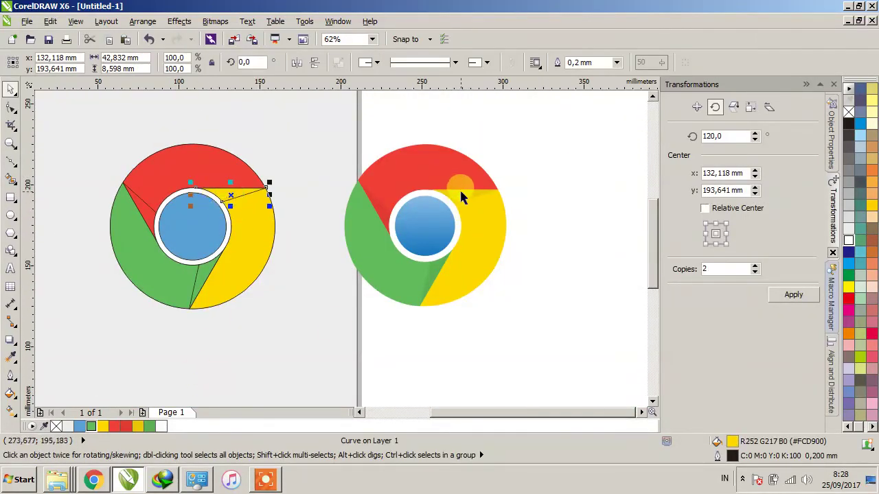
pyautogui.click(198, 274)
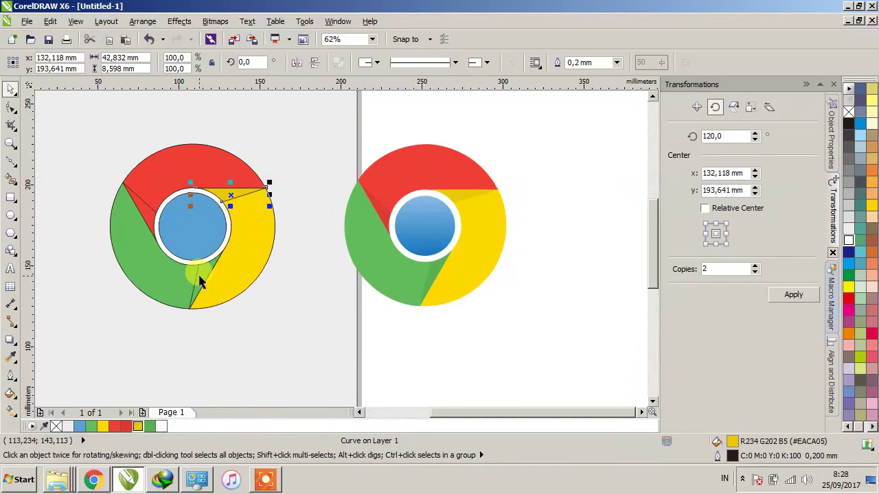
pyautogui.click(149, 426)
pyautogui.click(144, 198)
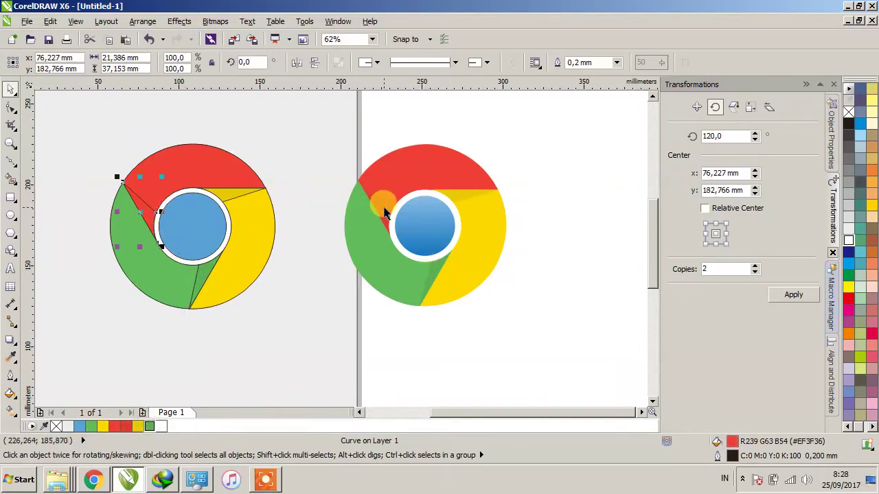
pyautogui.click(124, 427)
pyautogui.click(295, 284)
# - Remove the outlines from all objects of the drawn logo
pyautogui.scroll(-2, 295, 284)
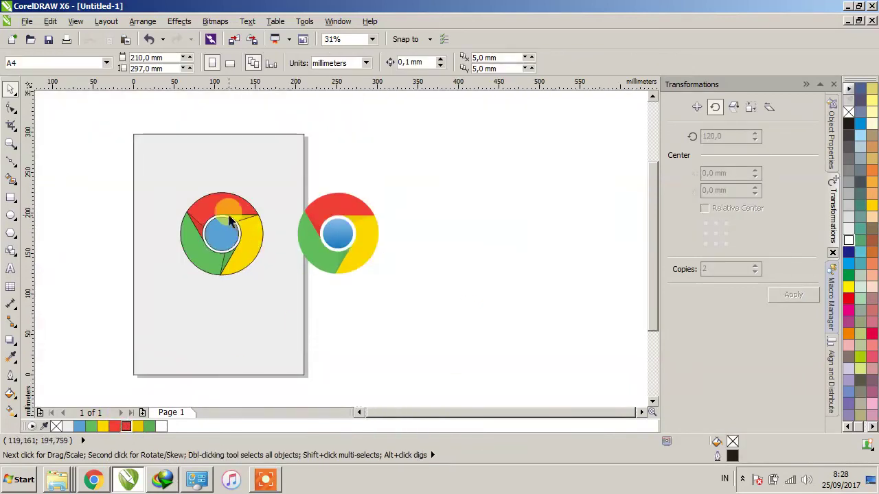
pyautogui.scroll(2, 150, 185)
pyautogui.moveTo(98, 140); pyautogui.dragTo(334, 379)
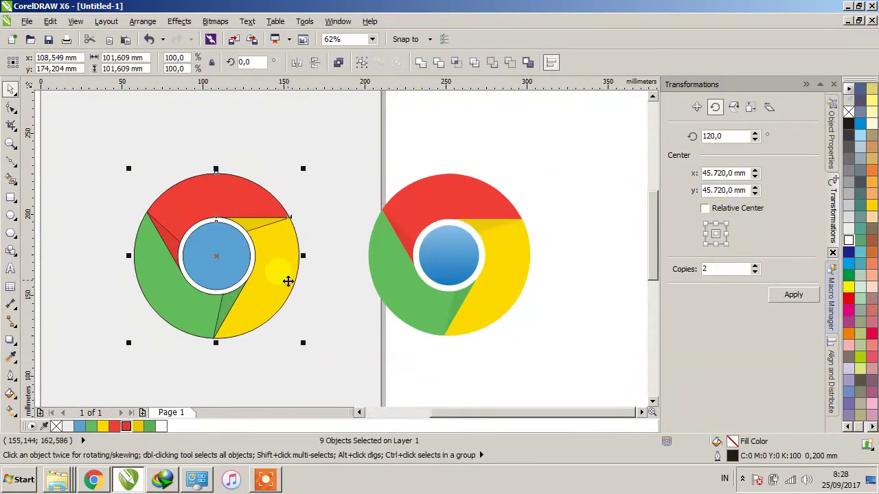
pyautogui.rightClick(848, 112)
pyautogui.click(402, 167)
pyautogui.scroll(2, 265, 227)
pyautogui.scroll(-2, 264, 225)
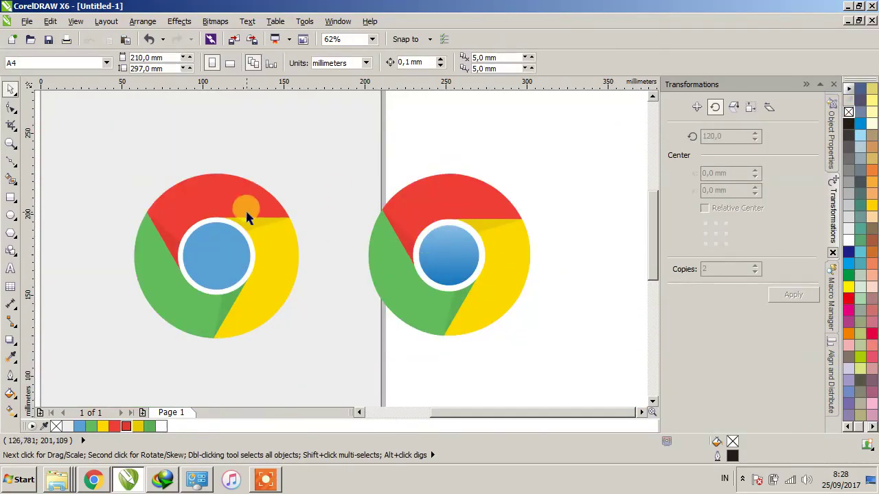
# - Write the three-line note "ANDA BISA MEMBERI GRADASI PADA LINGKARAN WARNA BIRU" below the drawn logo
pyautogui.click(391, 244)
pyautogui.scroll(-1, 427, 232)
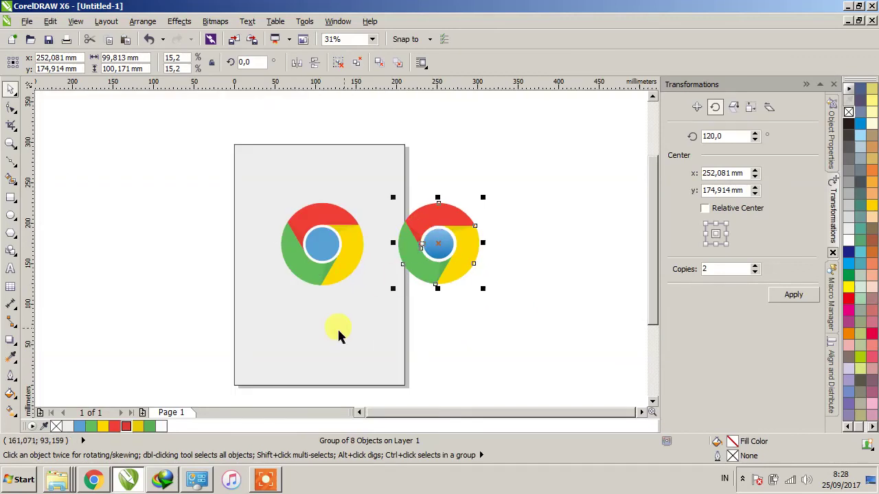
pyautogui.click(11, 269)
pyautogui.scroll(1, 343, 304)
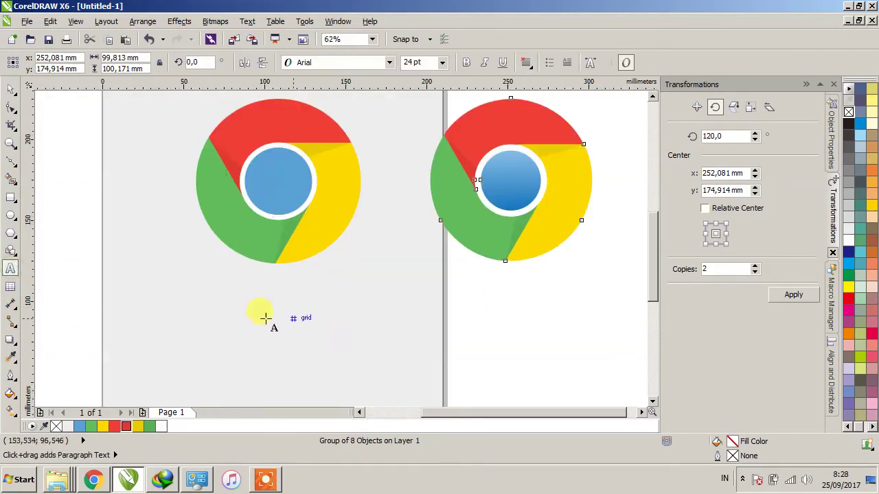
pyautogui.click(220, 329)
pyautogui.write('ANDA BISA MEMBERI')
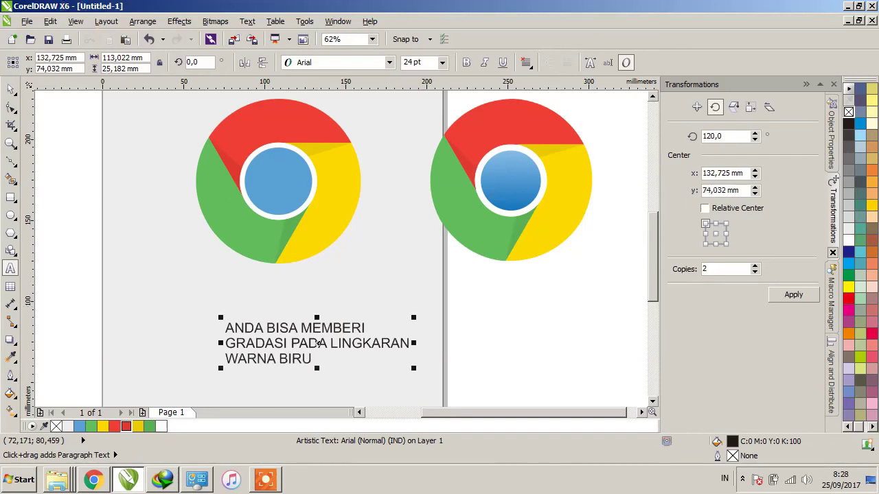
# - Delete the three-line note below the drawn logo
pyautogui.click(10, 90)
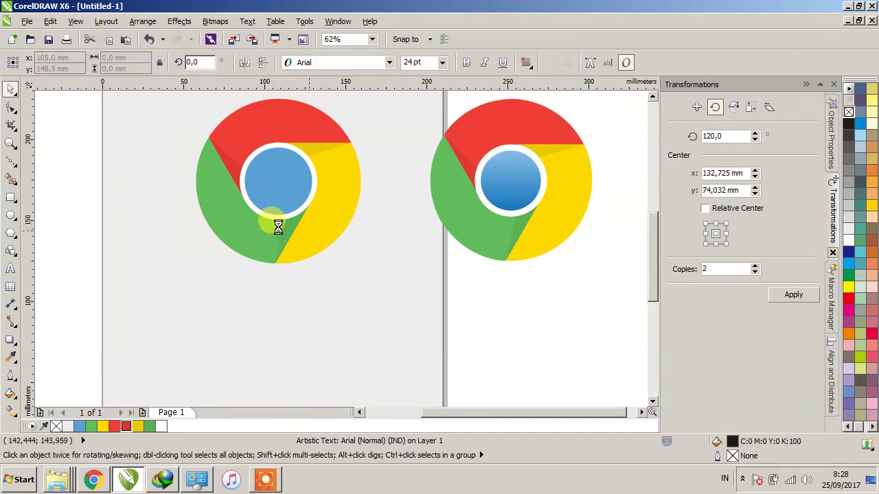
pyautogui.press('Delete')
pyautogui.scroll(-3, 285, 196)
pyautogui.scroll(3, 427, 225)
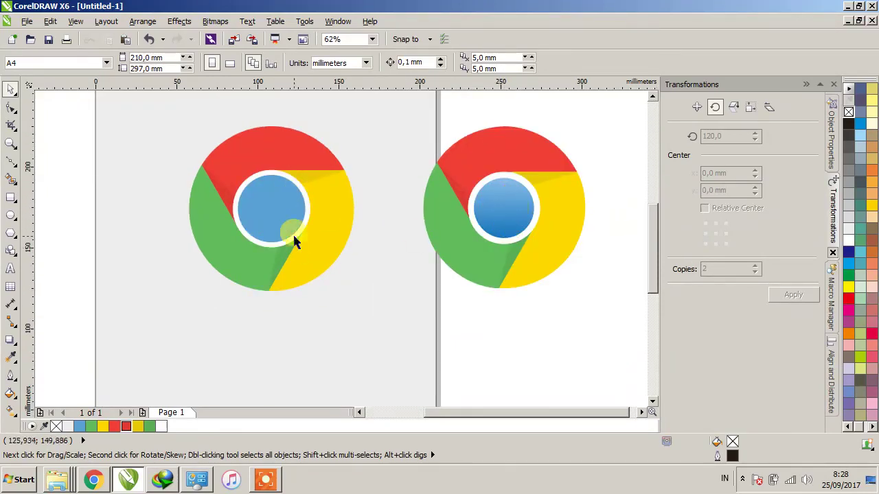
# - Apply a vertical linear fountain fill at 90° to the drawn logo's blue center circle, running from bottom to top
pyautogui.click(272, 205)
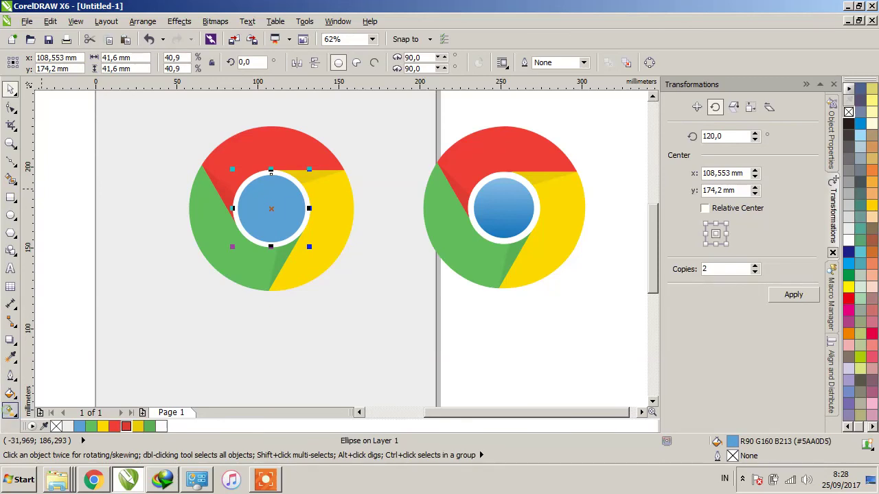
pyautogui.click(10, 394)
pyautogui.click(72, 412)
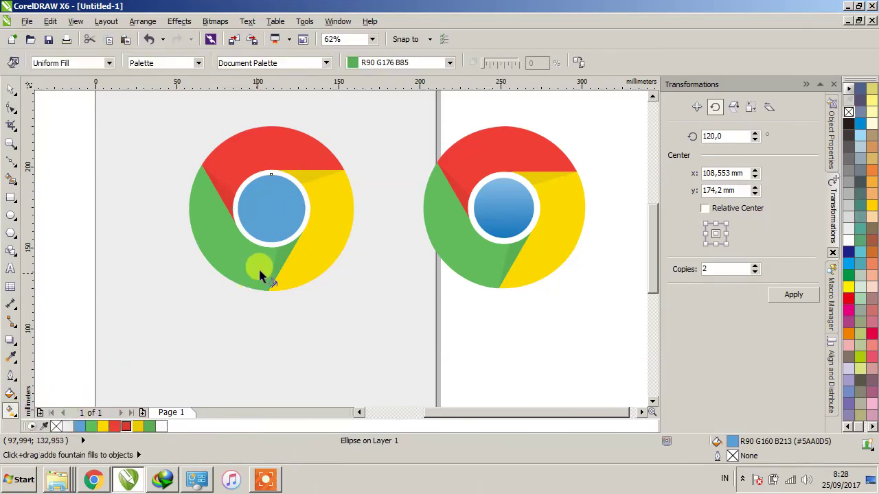
pyautogui.moveTo(273, 263); pyautogui.dragTo(273, 162)
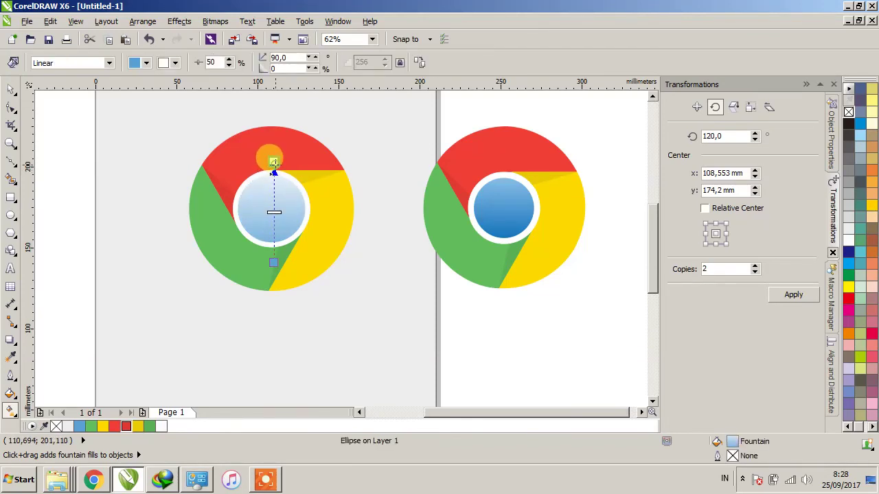
# - Set the gradient's upper color to the light blue sampled from the top of the sample logo's center circle
pyautogui.click(166, 63)
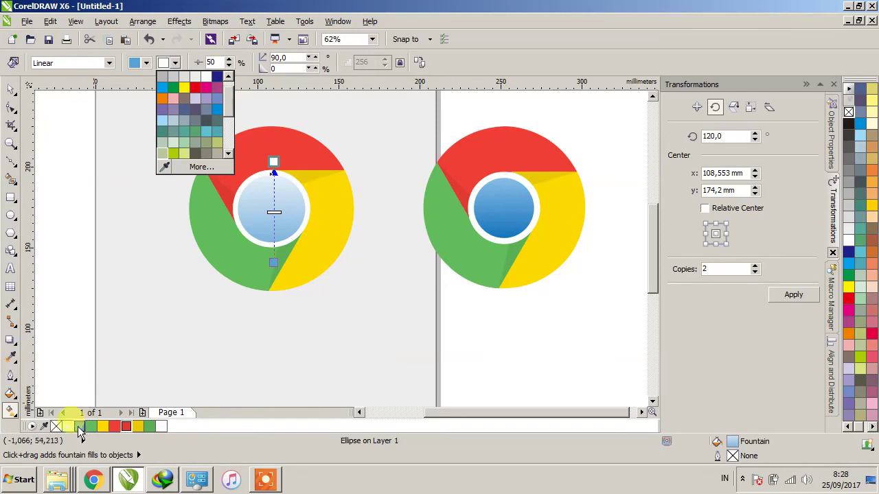
pyautogui.click(167, 117)
pyautogui.click(175, 62)
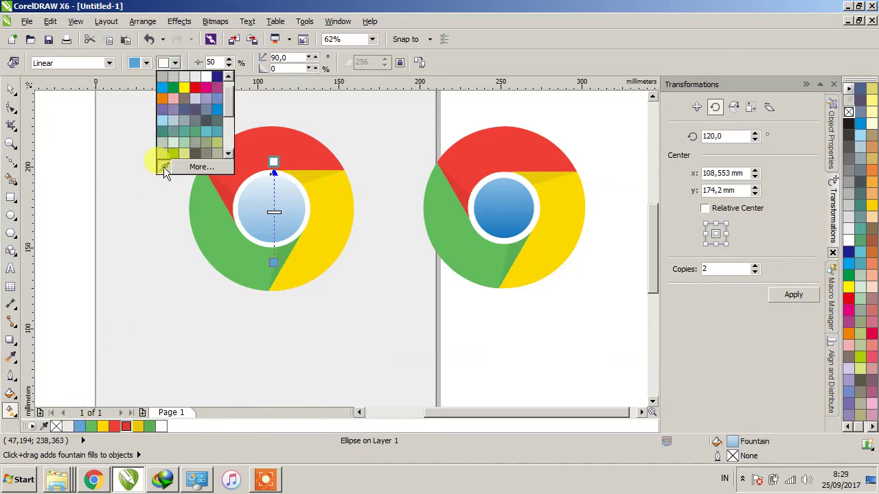
pyautogui.click(164, 167)
pyautogui.click(506, 189)
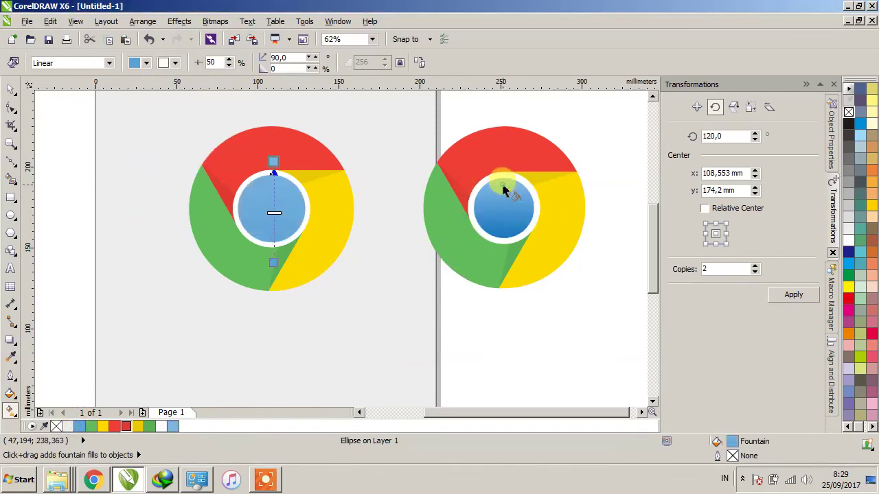
# - Set the gradient's lower color to the dark blue sampled from the bottom of the sample logo's center circle
pyautogui.click(146, 62)
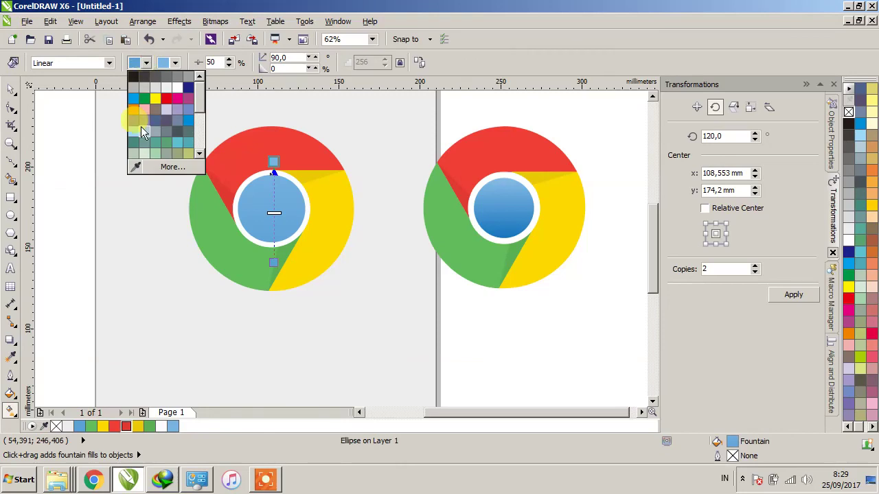
pyautogui.click(136, 167)
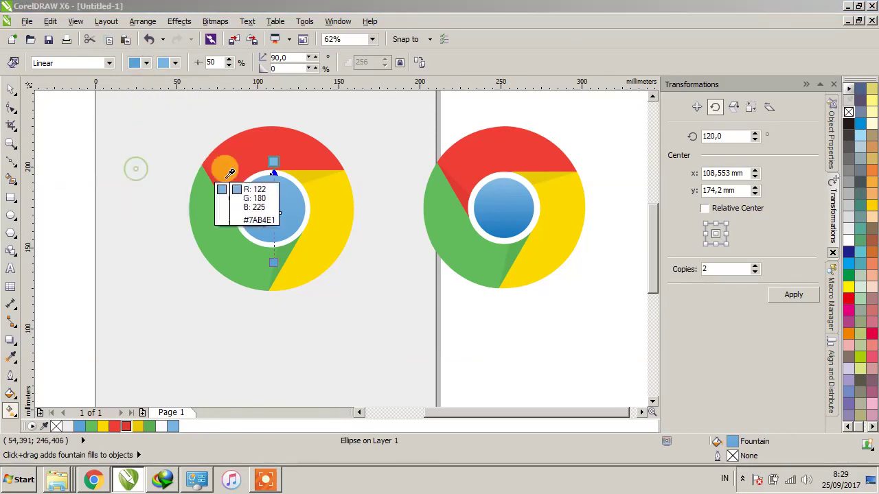
pyautogui.click(505, 232)
pyautogui.click(387, 167)
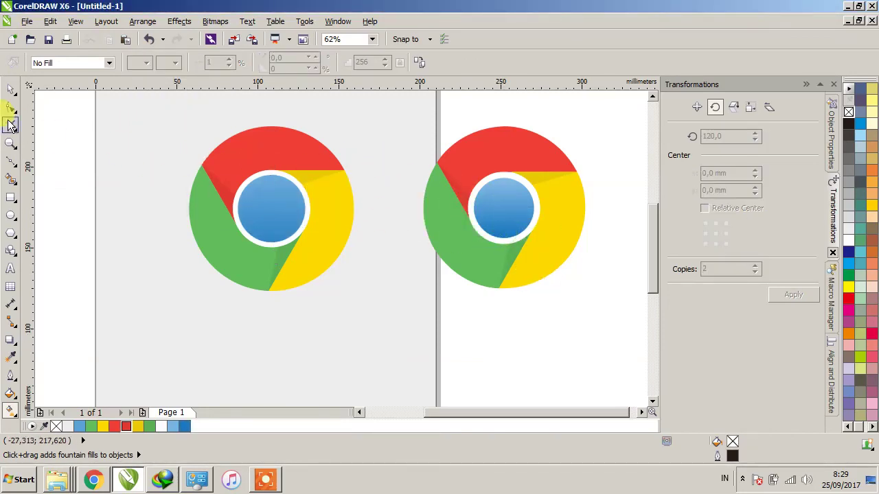
pyautogui.click(11, 89)
# - Delete the sample logo beside the page
pyautogui.scroll(1, 344, 140)
pyautogui.scroll(-1, 344, 140)
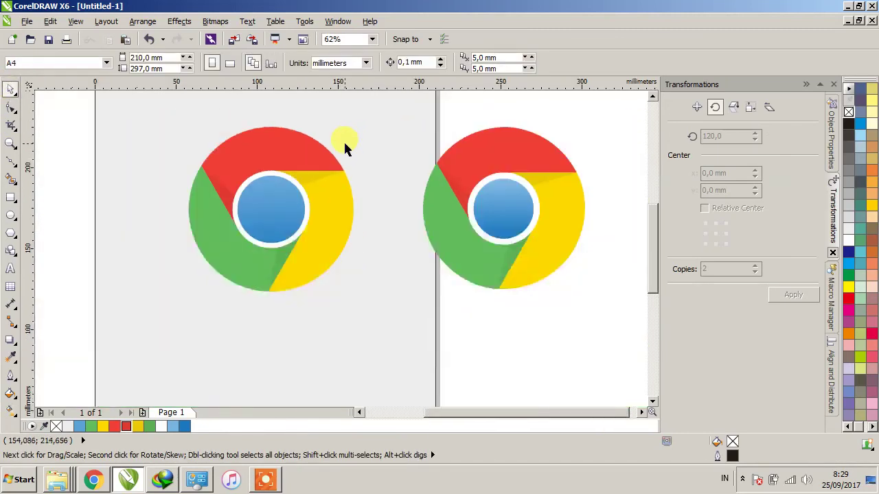
pyautogui.click(440, 217)
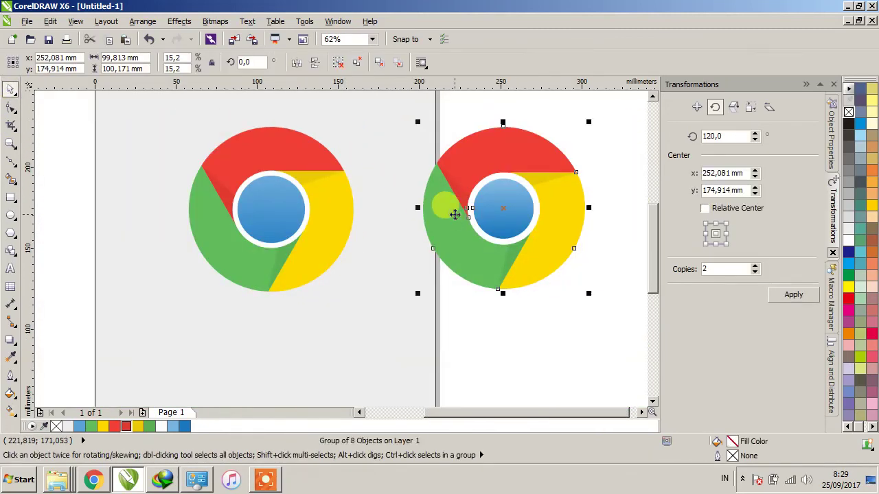
pyautogui.press('Delete')
# - Group all objects of the drawn logo and center the group on the page
pyautogui.scroll(-1, 260, 258)
pyautogui.moveTo(248, 159); pyautogui.dragTo(355, 251)
pyautogui.hotkey('ctrl', 'g')
pyautogui.press('p')
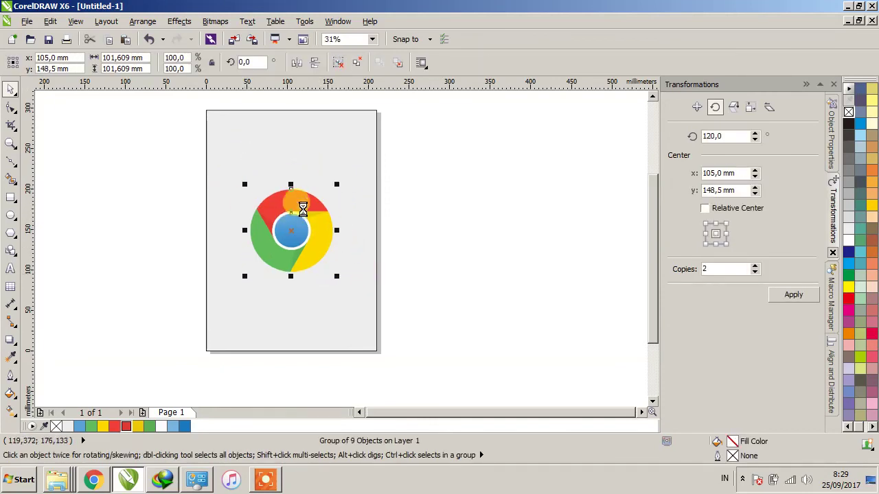
pyautogui.click(274, 320)
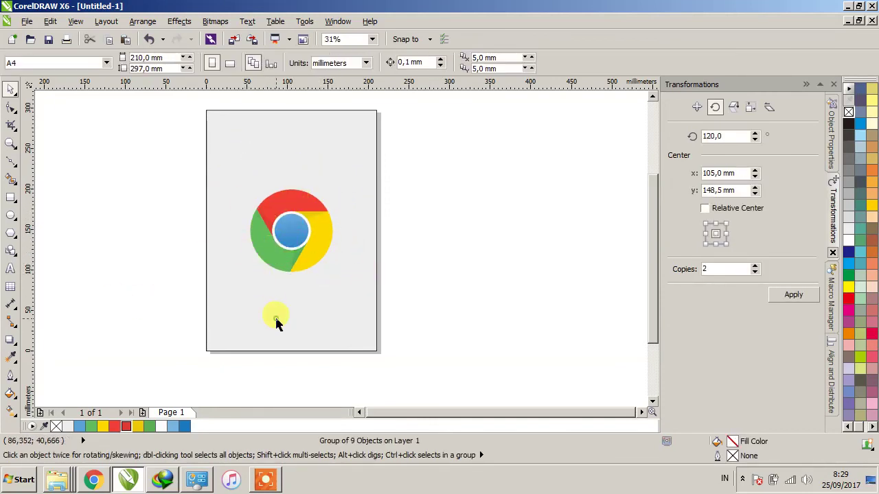